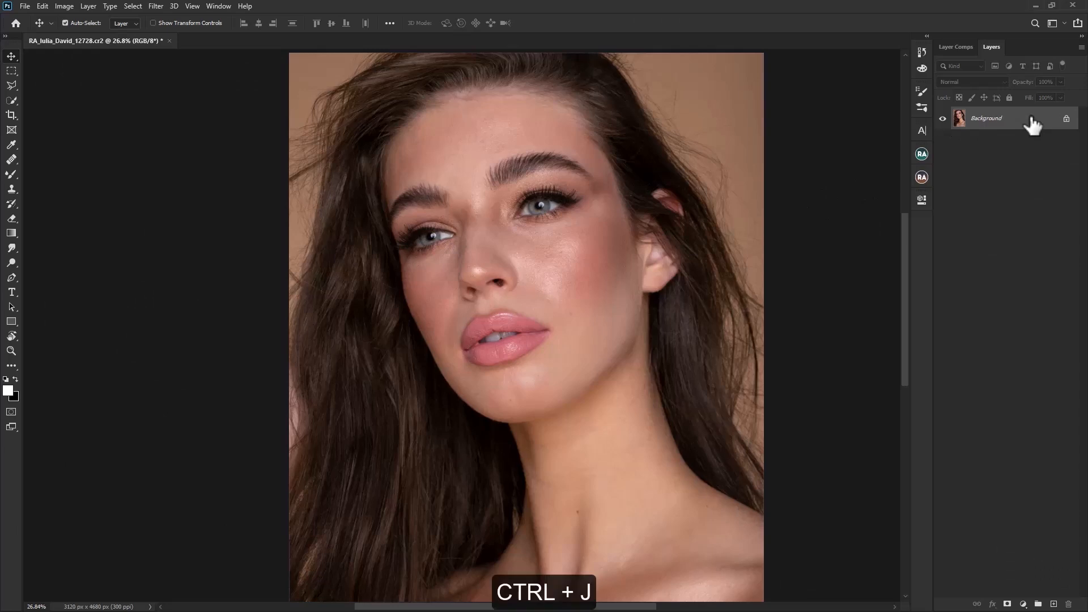
# Step: Duplicate the Background layer twice and rename the lower copy "mix" and the upper copy "texture"
pyautogui.hotkey('ctrl', 'j')
pyautogui.hotkey('ctrl', 'j')
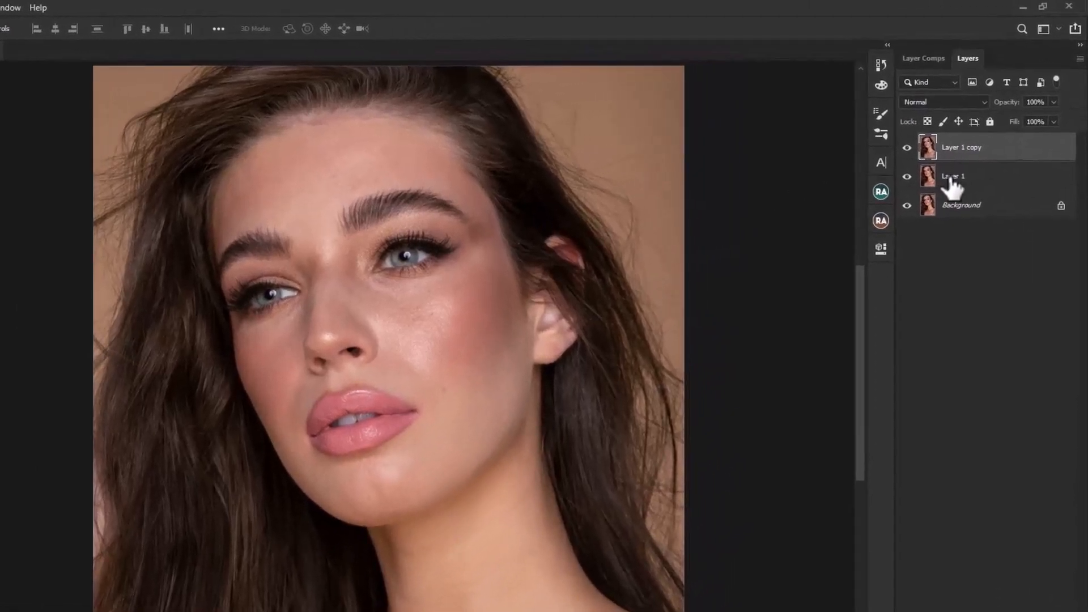
pyautogui.doubleClick(978, 142)
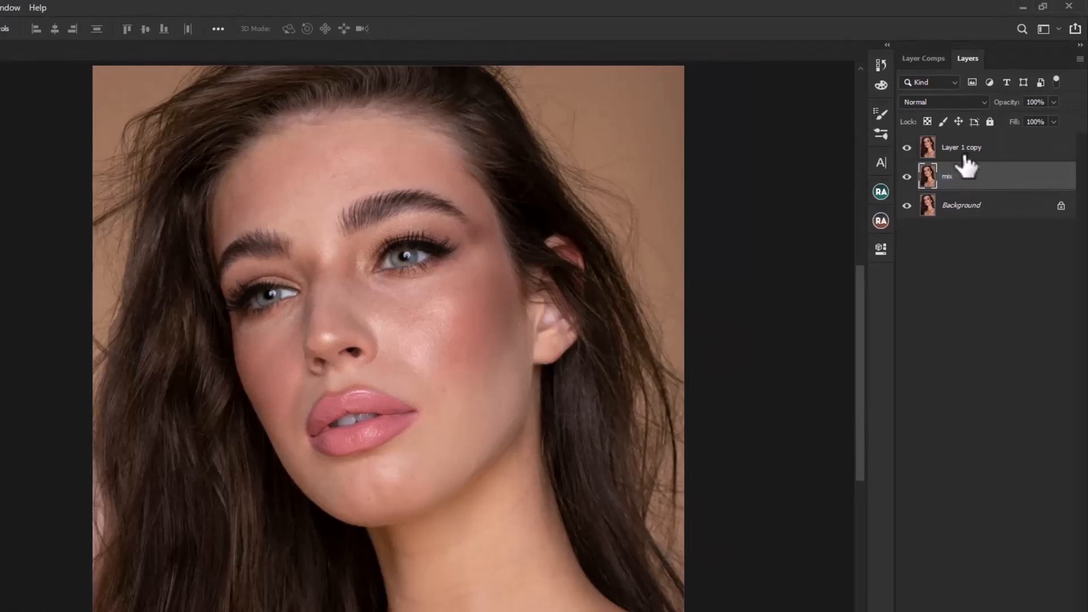
pyautogui.click(964, 158)
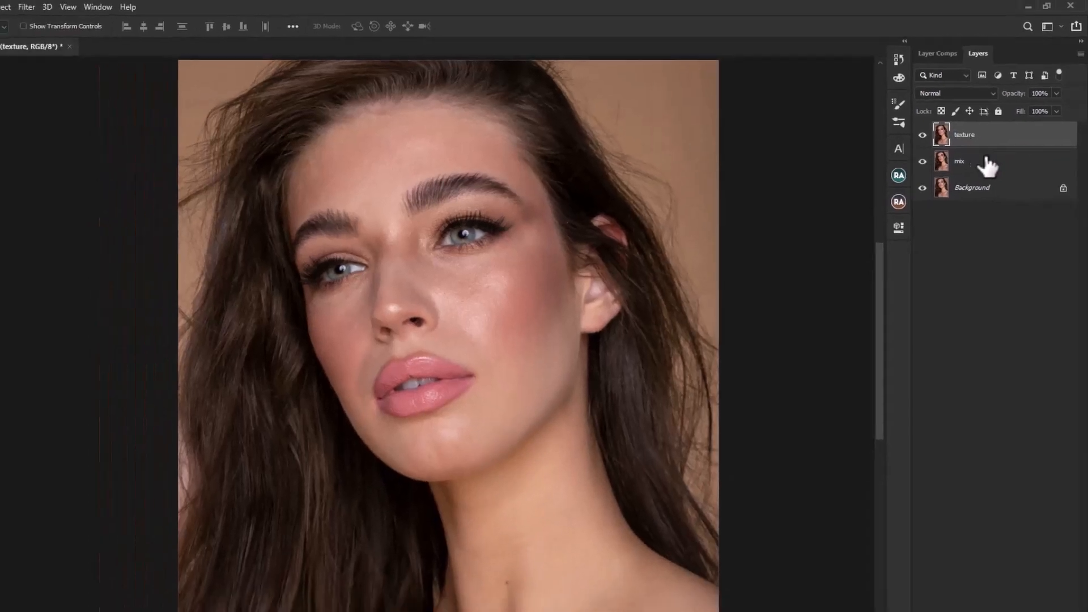
# Step: Select the mix layer and choose the Mixer Brush with a Soft Round tip at 400 px and 0% hardness
pyautogui.click(963, 175)
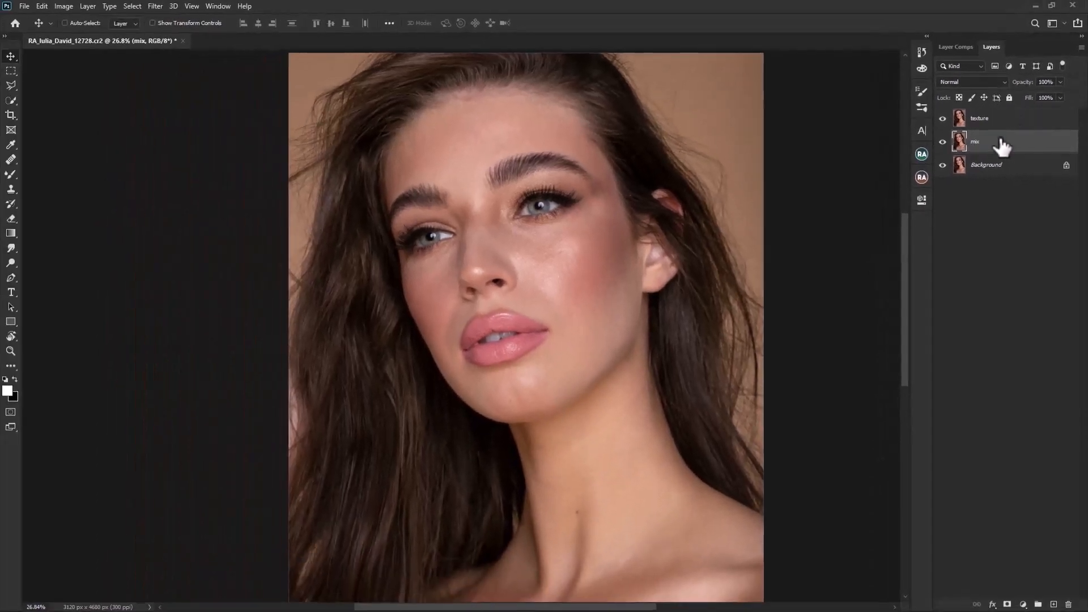
pyautogui.click(10, 171)
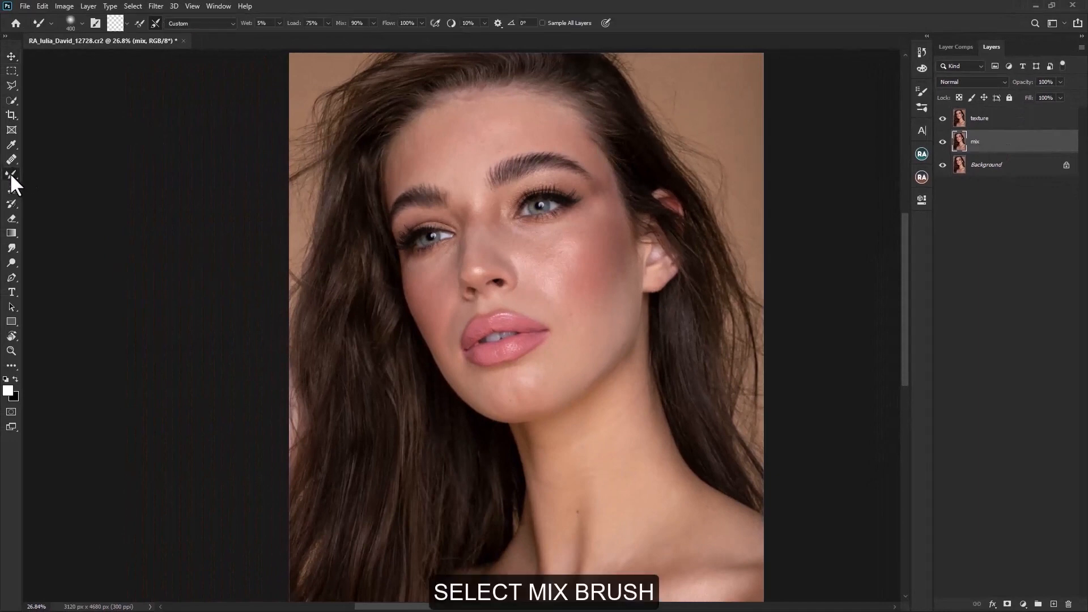
pyautogui.rightClick(9, 173)
pyautogui.click(57, 206)
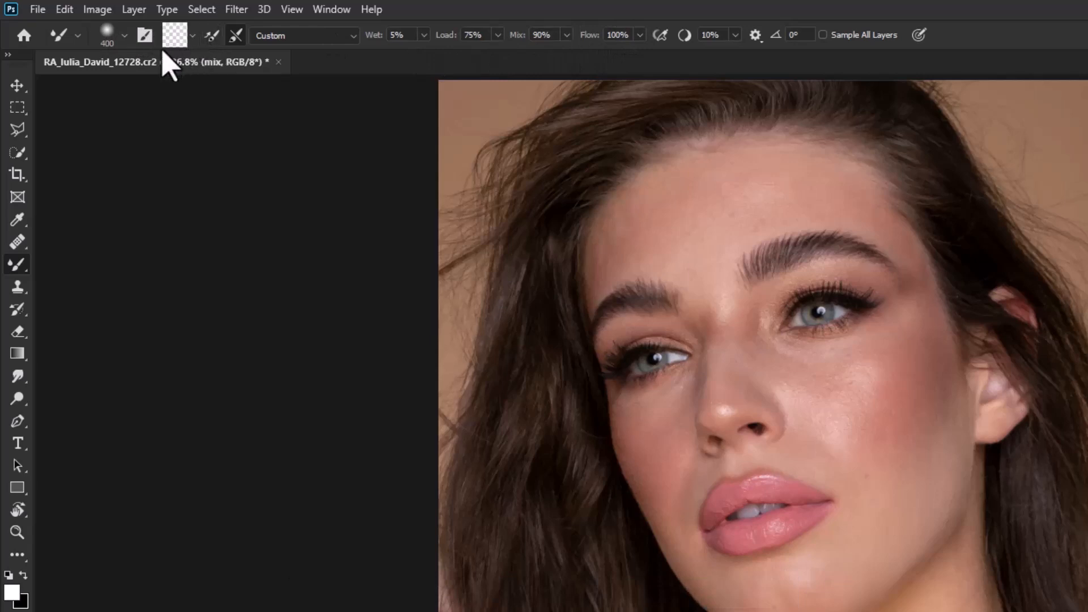
pyautogui.click(125, 37)
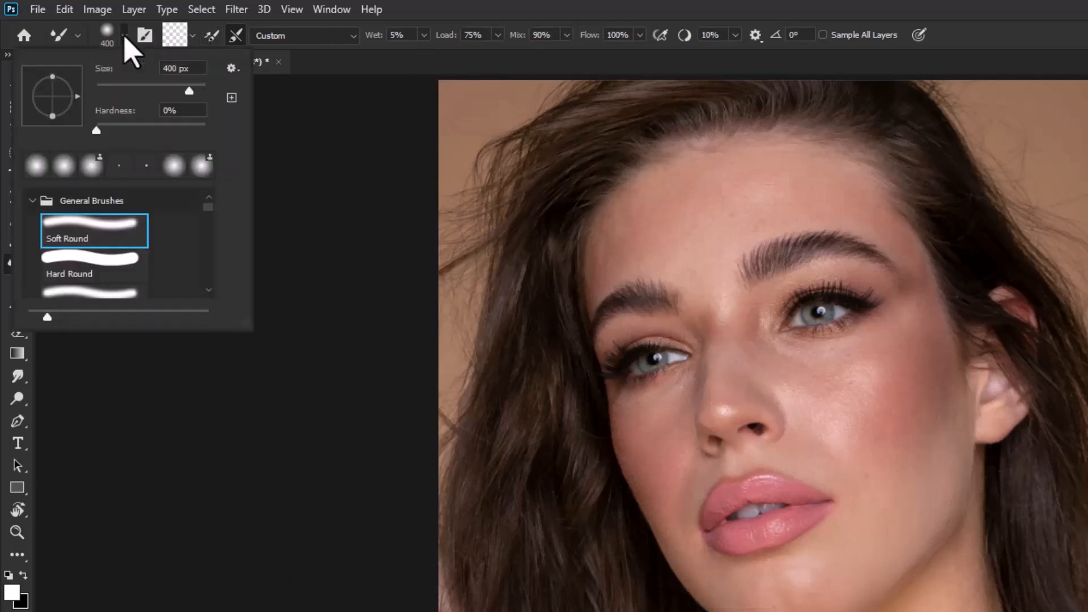
pyautogui.click(125, 38)
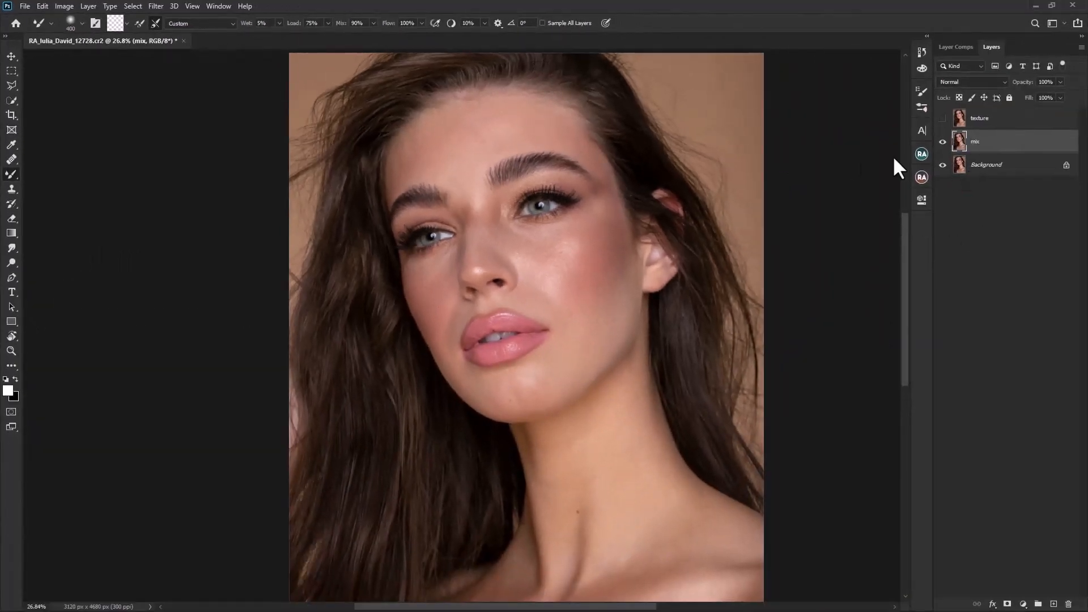
# Step: Smooth the skin on the forehead, nose and cheeks with the Mixer Brush, reducing its size from 400 px for tighter areas
pyautogui.scroll(2, 516, 128)
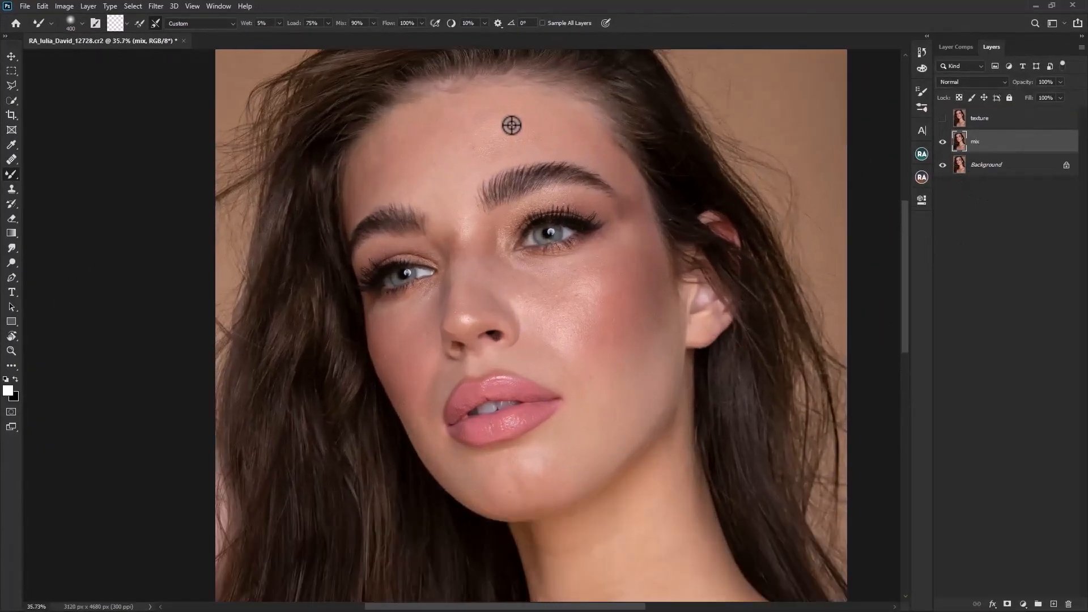
pyautogui.moveTo(558, 129)
pyautogui.mouseDown()
pyautogui.moveTo(470, 127)
pyautogui.moveTo(411, 155)
pyautogui.moveTo(479, 139)
pyautogui.moveTo(432, 169)
pyautogui.moveTo(489, 120)
pyautogui.moveTo(521, 120)
pyautogui.moveTo(582, 134)
pyautogui.moveTo(621, 163)
pyautogui.moveTo(566, 140)
pyautogui.moveTo(470, 132)
pyautogui.mouseUp()
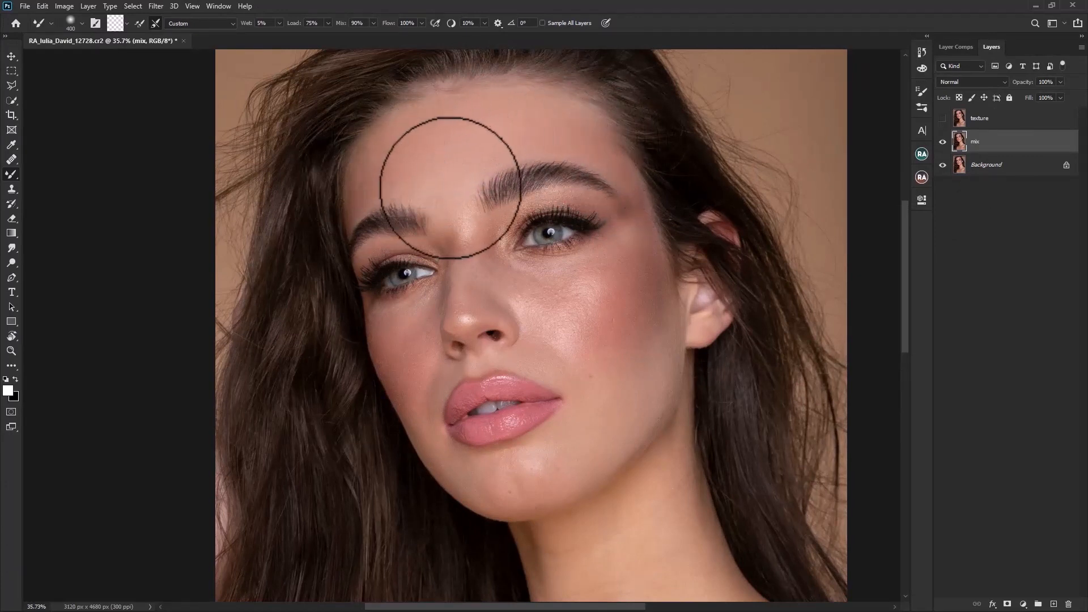
pyautogui.press('[')
pyautogui.press('[')
pyautogui.press(']')
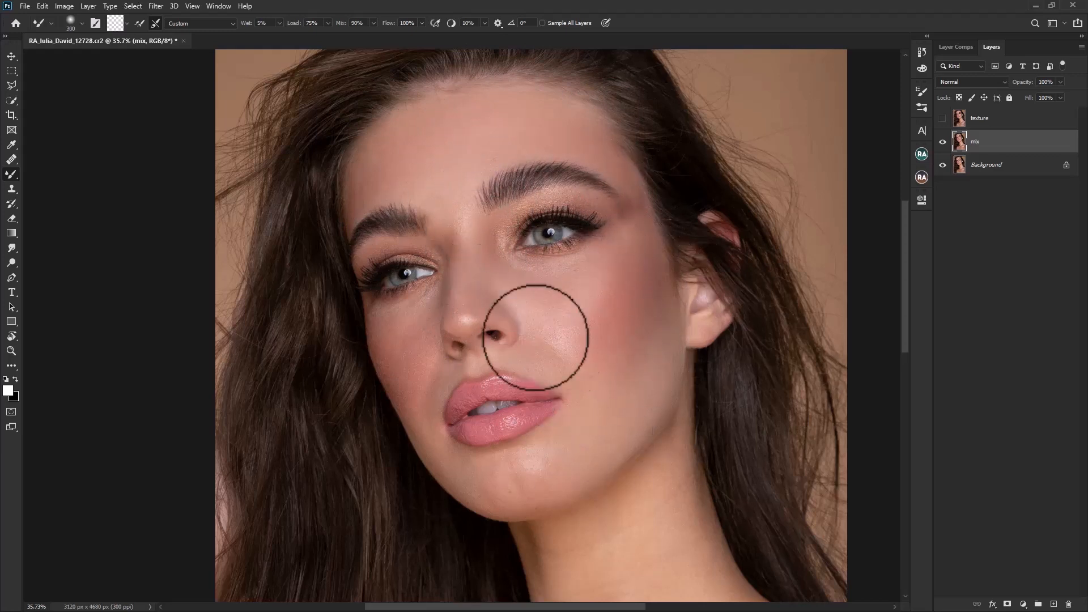
pyautogui.press('[')
pyautogui.press('[')
pyautogui.press(']')
pyautogui.press(']')
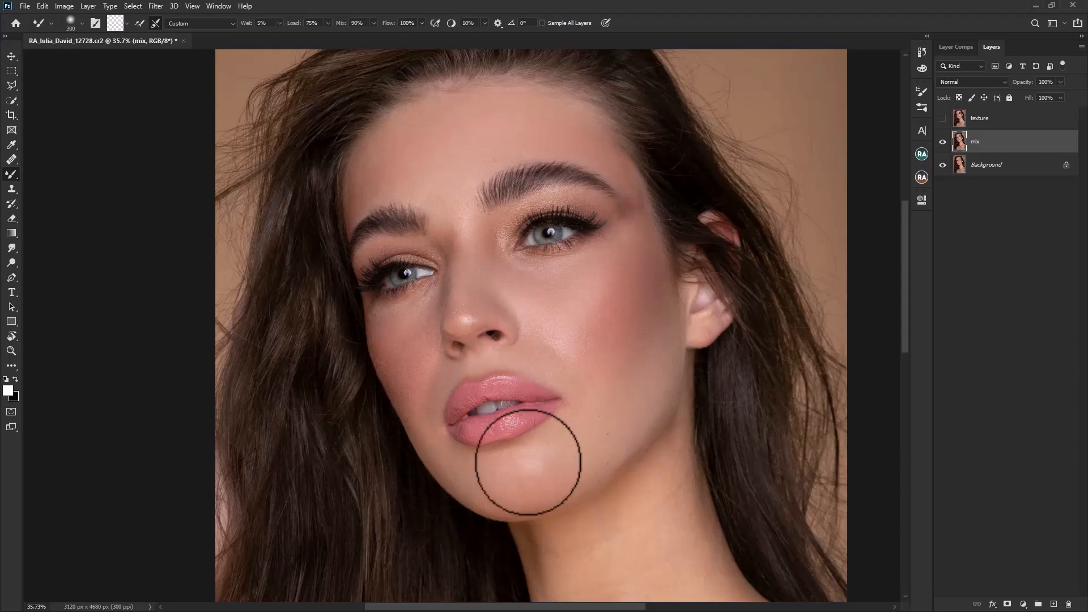
# Step: Blend the skin on the chin, the far cheek and around the eyes with a smaller brush of 150 px
pyautogui.press('[')
pyautogui.press('[')
pyautogui.press('[')
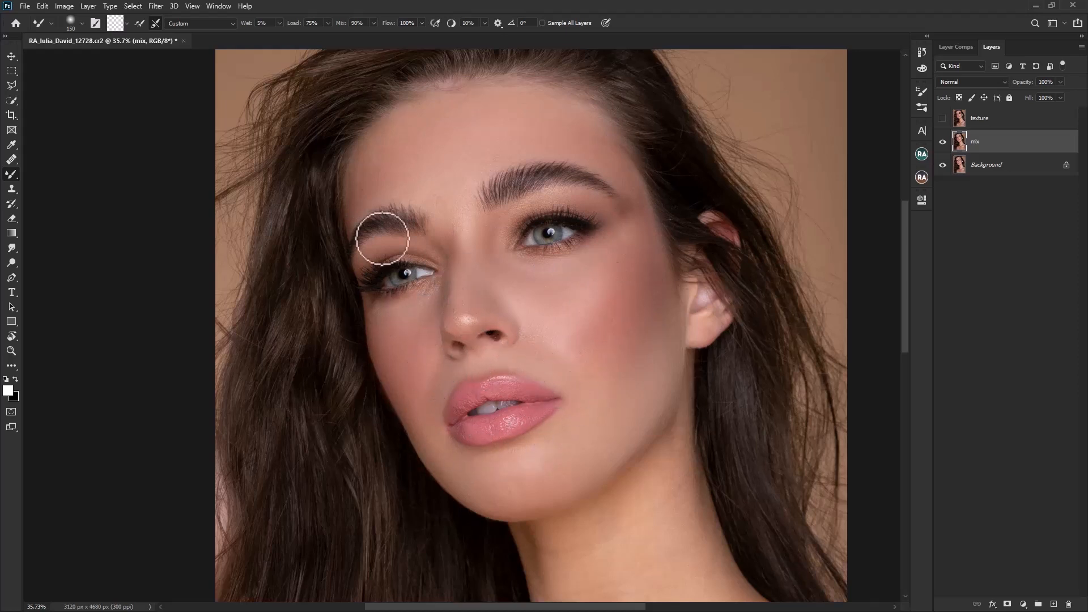
# Step: Smooth the neck, shoulders and chest on the mix layer with the Mixer Brush enlarged to 600 px
pyautogui.moveTo(646, 524); pyautogui.dragTo(514, 328)
pyautogui.scroll(-3, 515, 328)
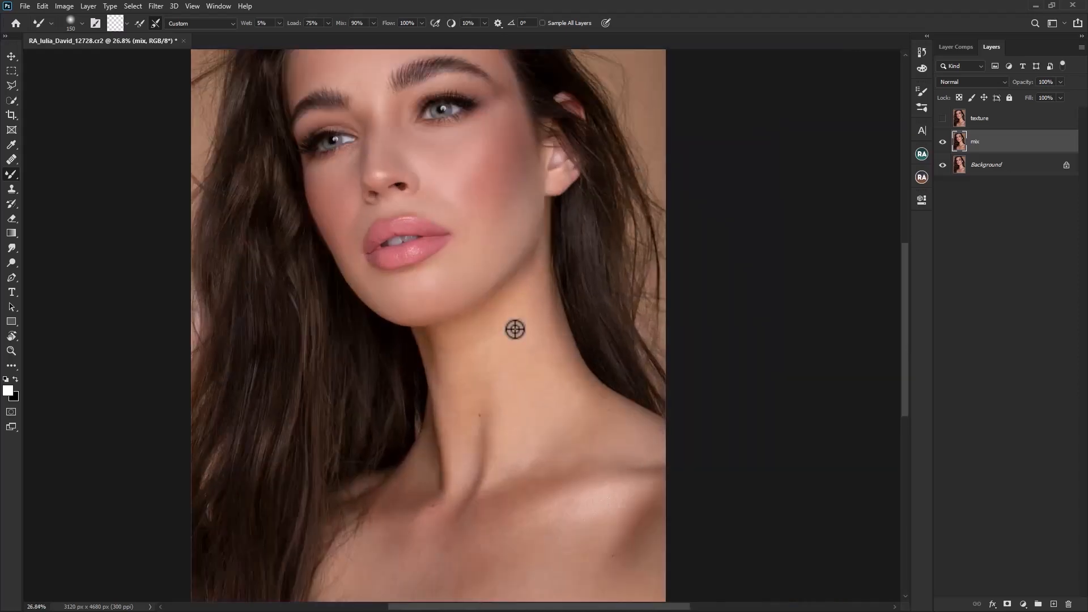
pyautogui.press(']')
pyautogui.press(']')
pyautogui.press(']')
pyautogui.press(']')
pyautogui.press(']')
pyautogui.press(']')
pyautogui.press(']')
pyautogui.press(']')
pyautogui.press(']')
pyautogui.press('[')
pyautogui.press('[')
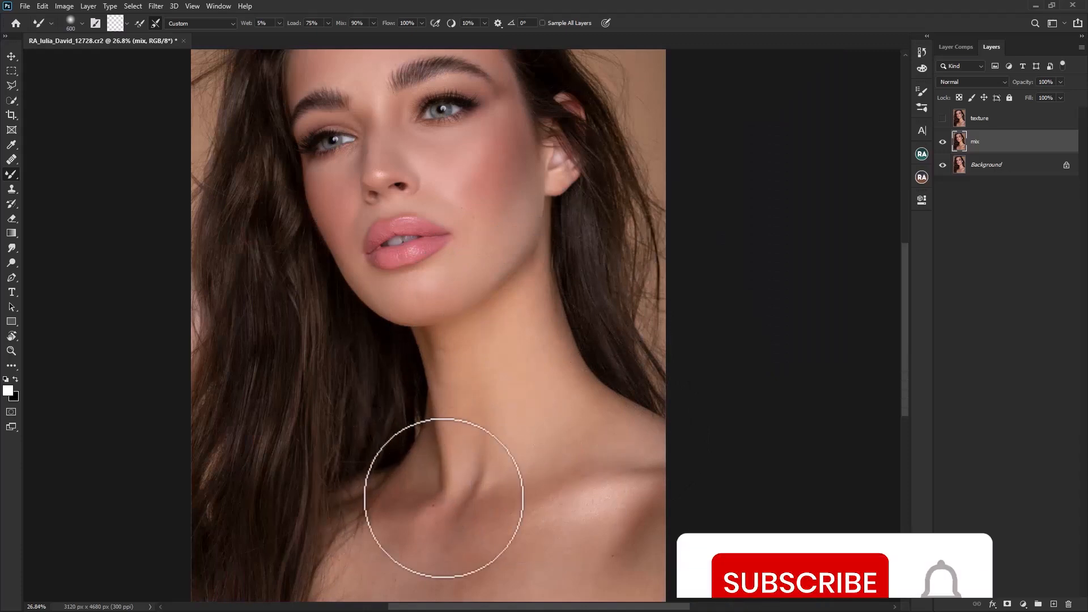
pyautogui.scroll(-2, 588, 498)
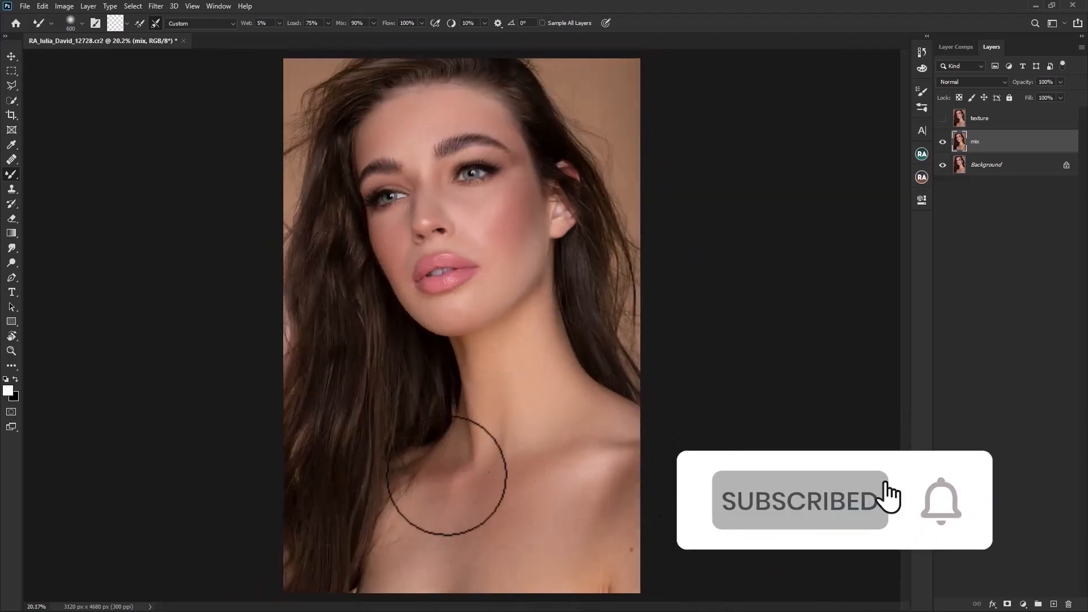
pyautogui.scroll(2, 521, 230)
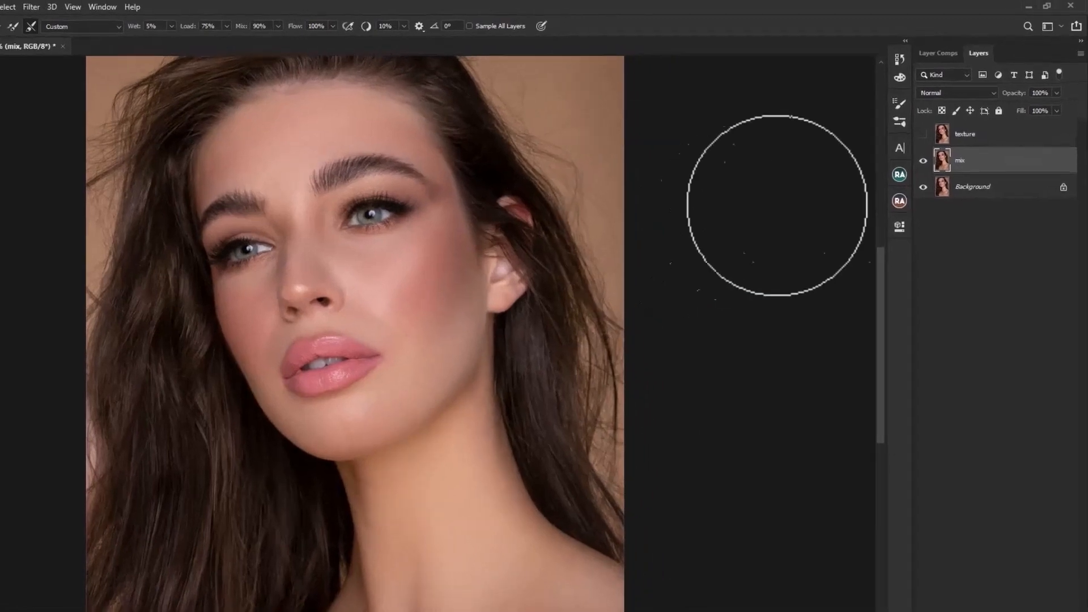
# Step: Make the texture layer visible and convert it to a Smart Object
pyautogui.click(923, 160)
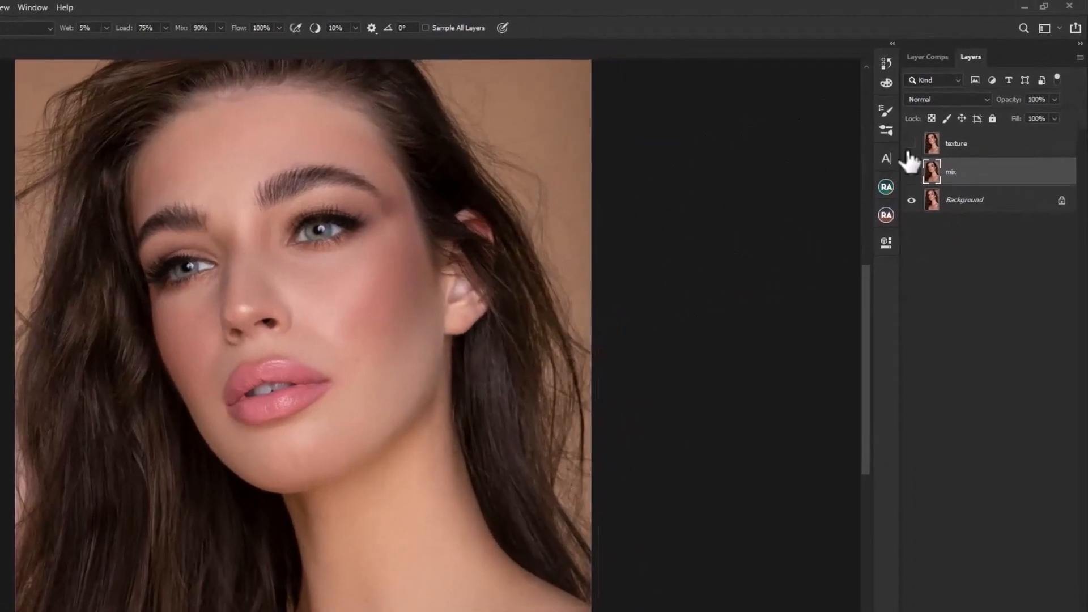
pyautogui.click(910, 170)
pyautogui.rightClick(974, 150)
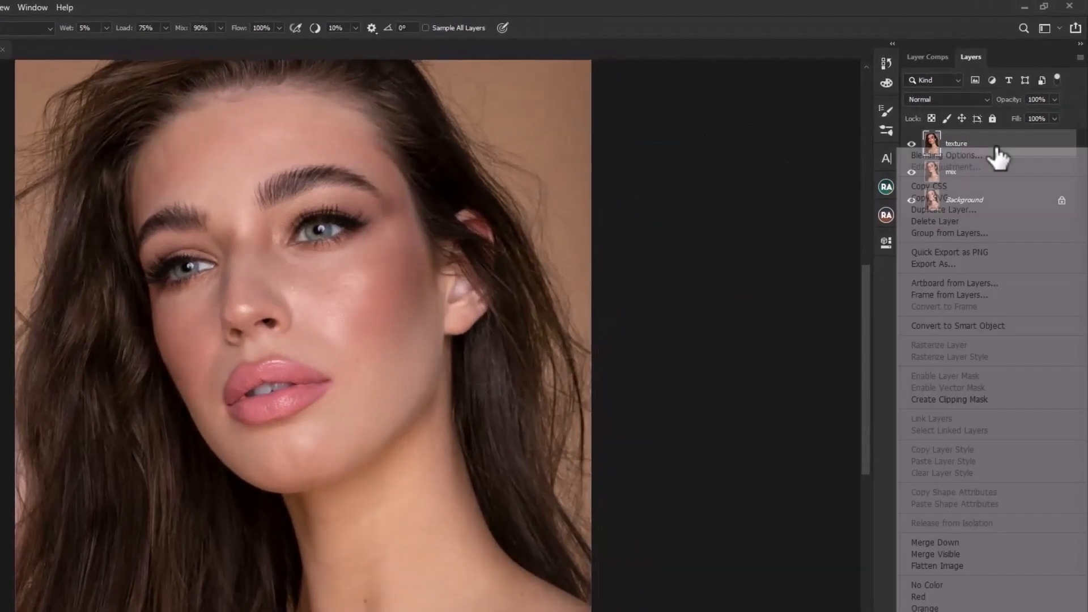
pyautogui.click(1006, 328)
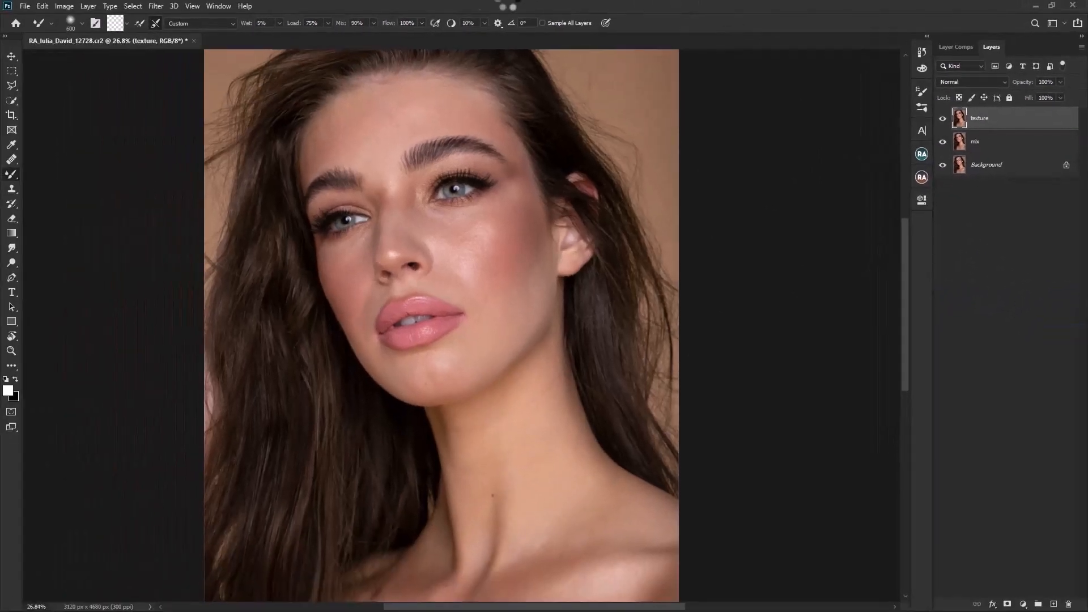
# Step: Apply a High Pass filter with a 2.5-pixel radius to the texture layer
pyautogui.click(156, 6)
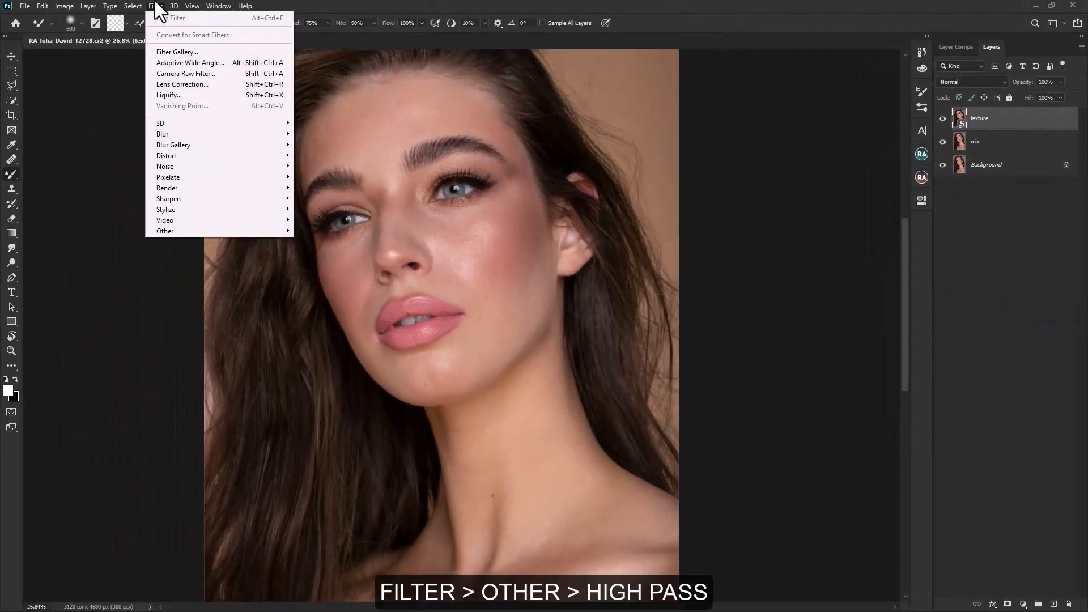
pyautogui.moveTo(174, 7)
pyautogui.moveTo(192, 229)
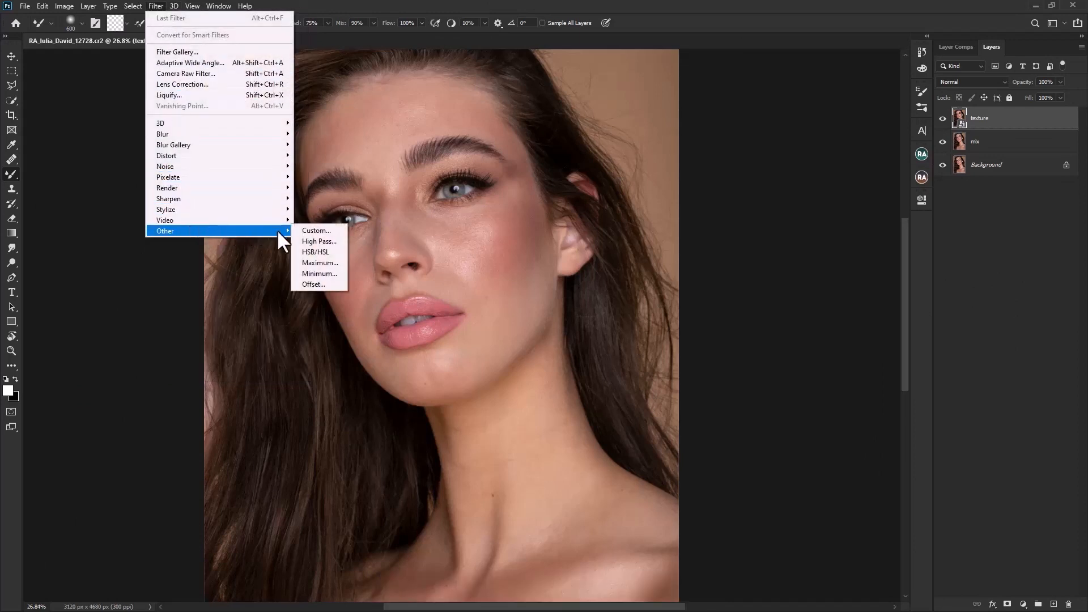
pyautogui.click(318, 242)
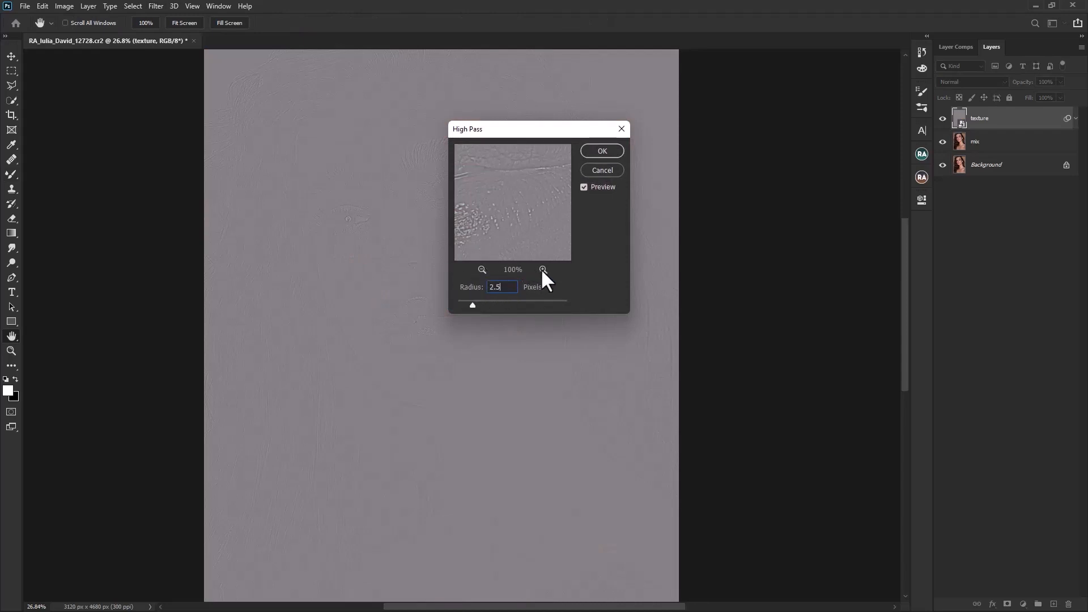
pyautogui.moveTo(473, 306); pyautogui.dragTo(492, 300)
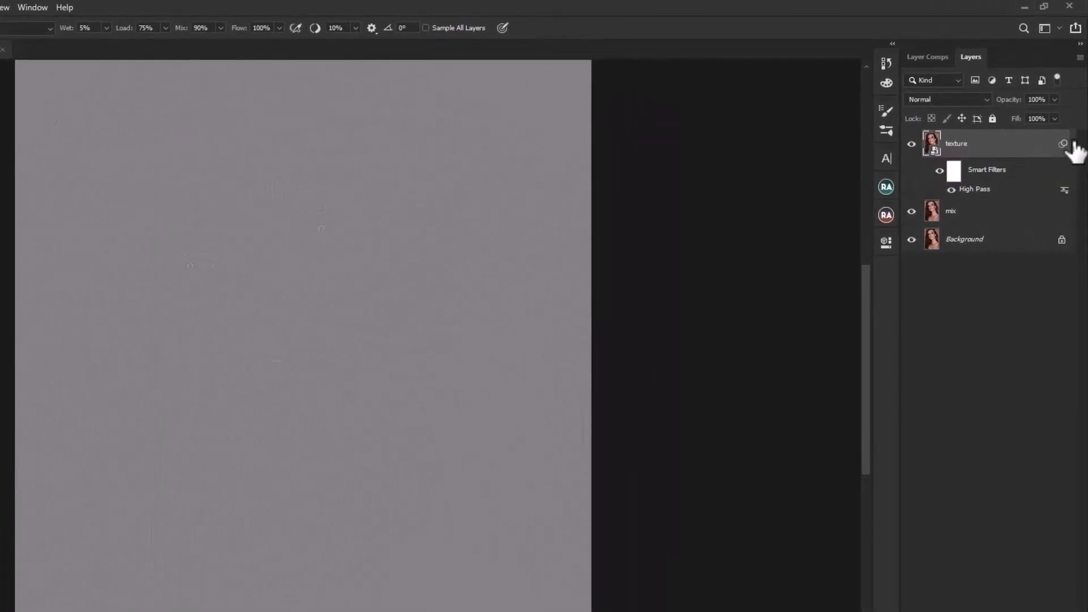
# Step: Set the texture layer's blend mode to Vivid Light and hide its effect with an inverted, black layer mask
pyautogui.click(1074, 146)
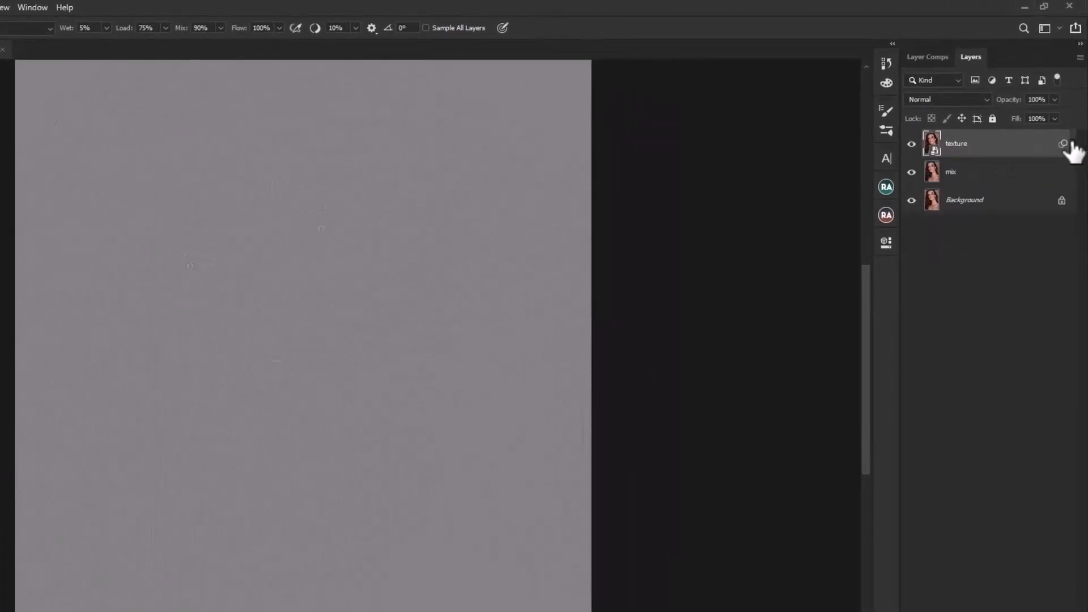
pyautogui.click(974, 95)
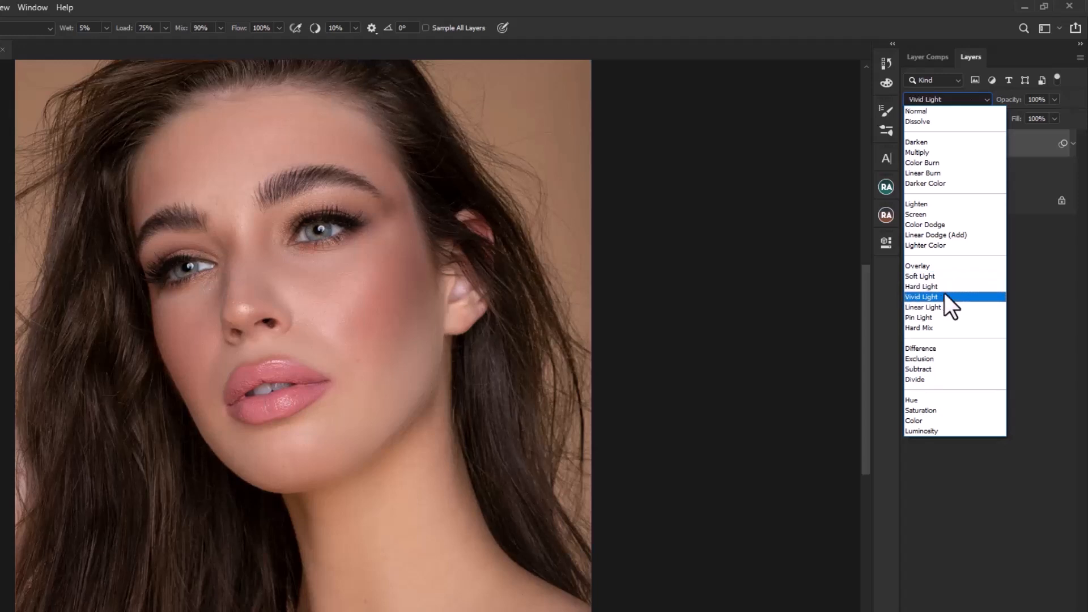
pyautogui.click(943, 295)
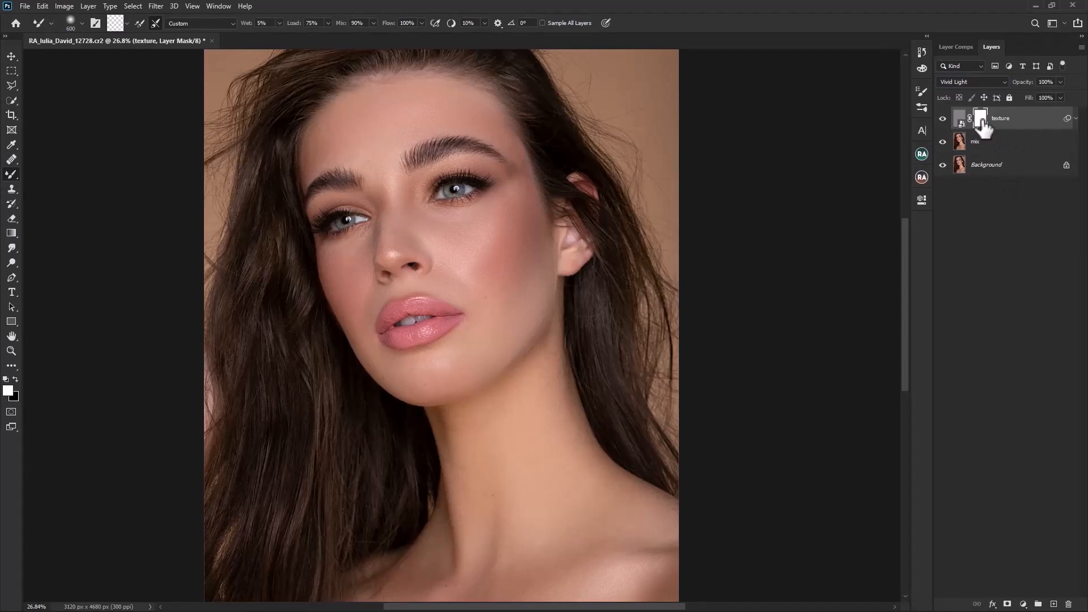
pyautogui.hotkey('ctrl', 'i')
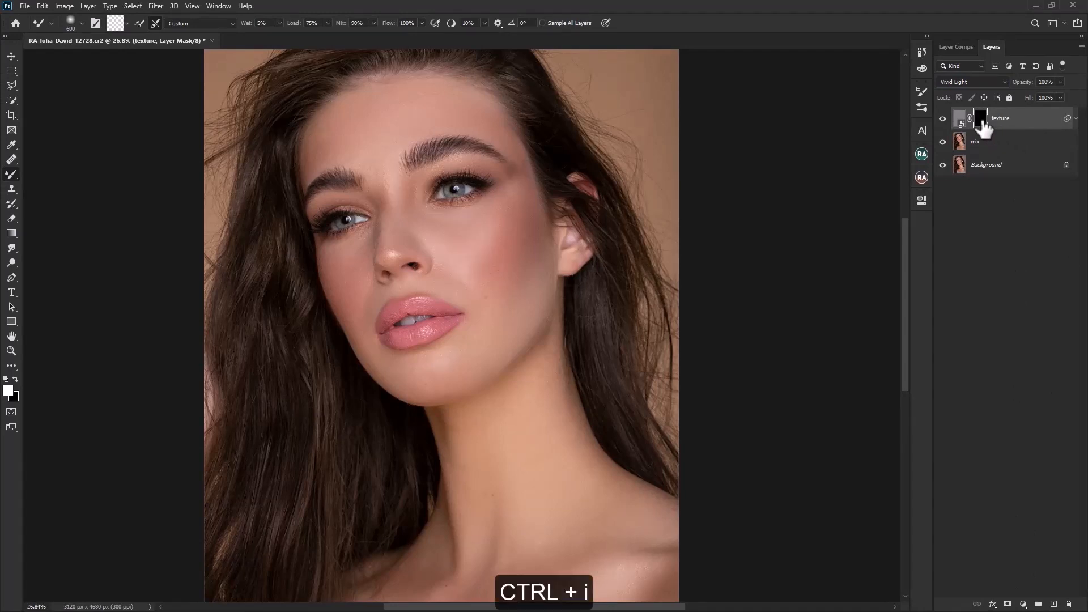
# Step: Switch to the normal Brush tool with a Soft Round tip, 0% hardness, 100% opacity and 100% flow
pyautogui.scroll(2, 505, 219)
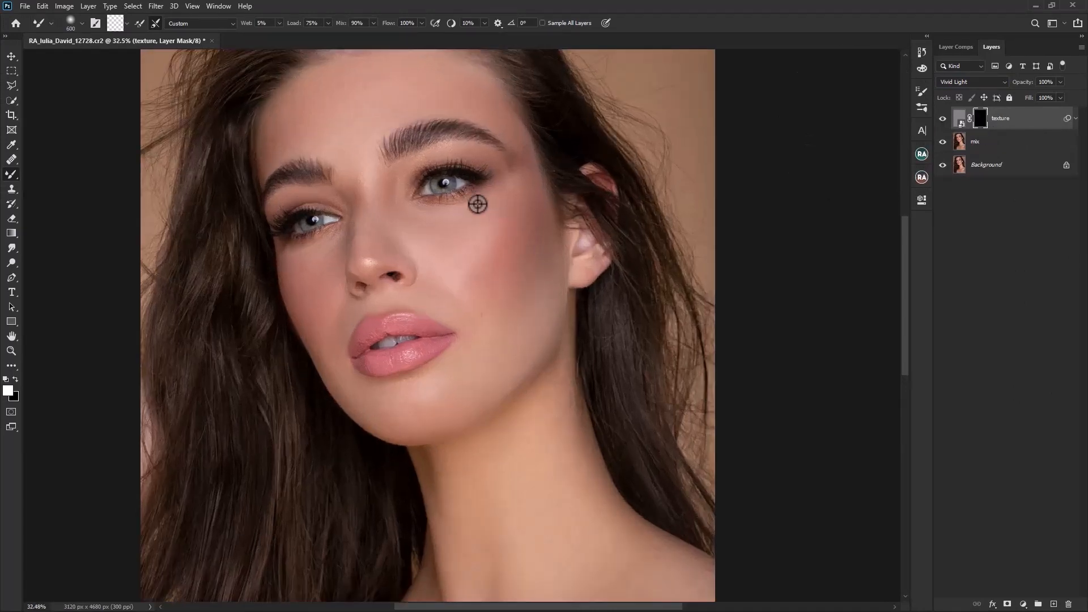
pyautogui.rightClick(11, 175)
pyautogui.click(36, 176)
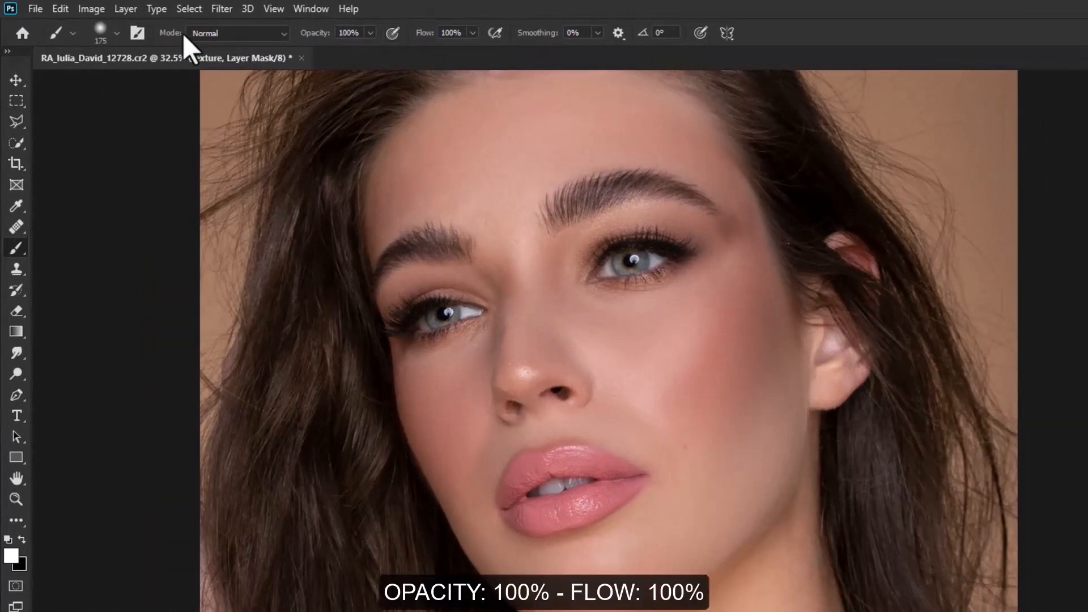
pyautogui.click(118, 36)
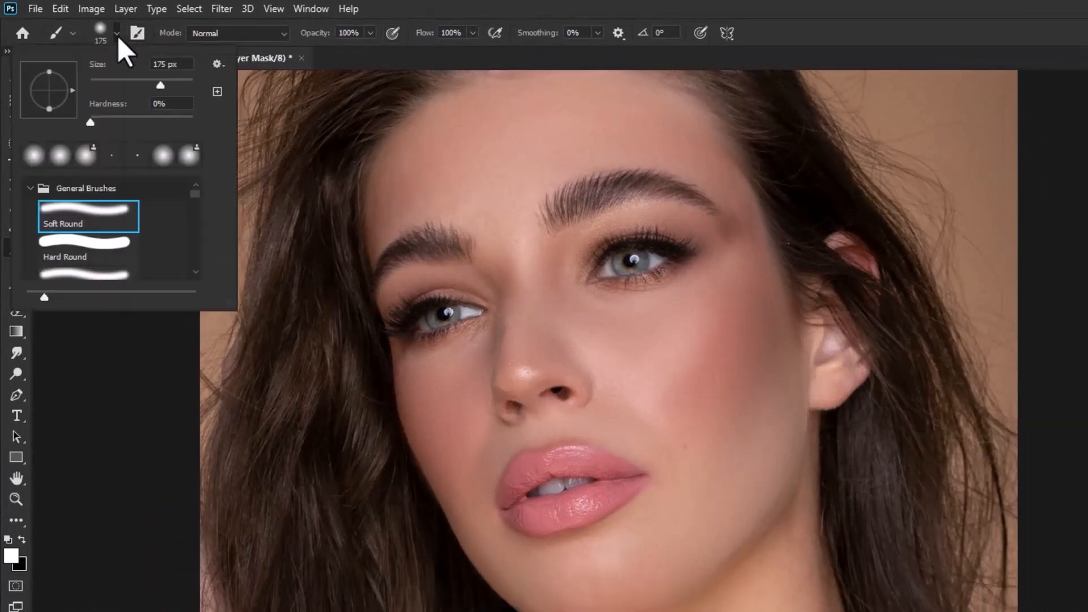
pyautogui.click(117, 36)
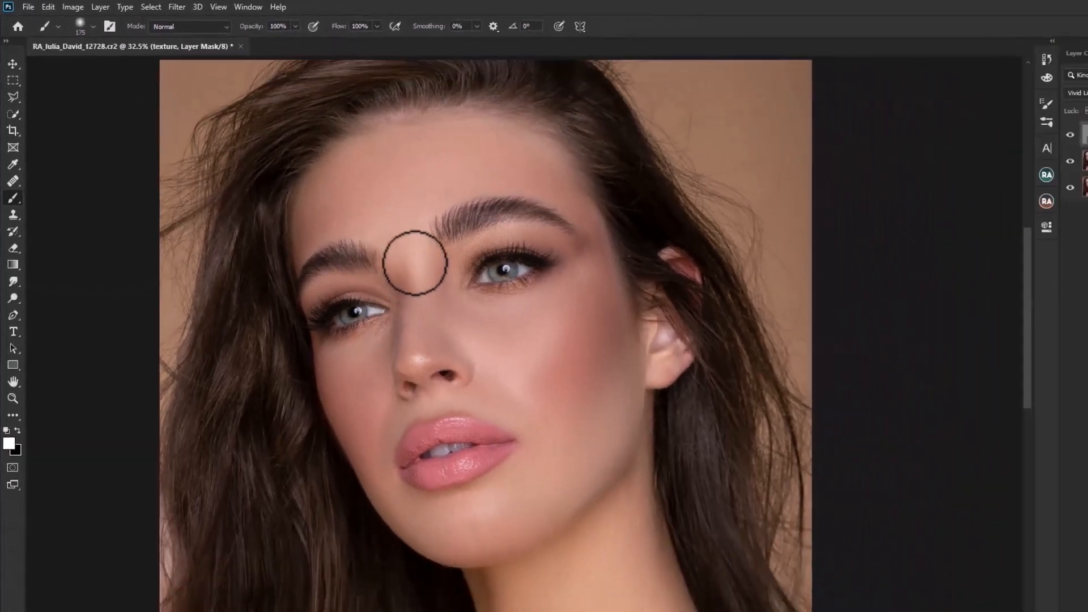
# Step: Paint white on the texture layer's mask over the forehead, cheeks, nose and upper lip to restore skin texture
pyautogui.scroll(3, 444, 100)
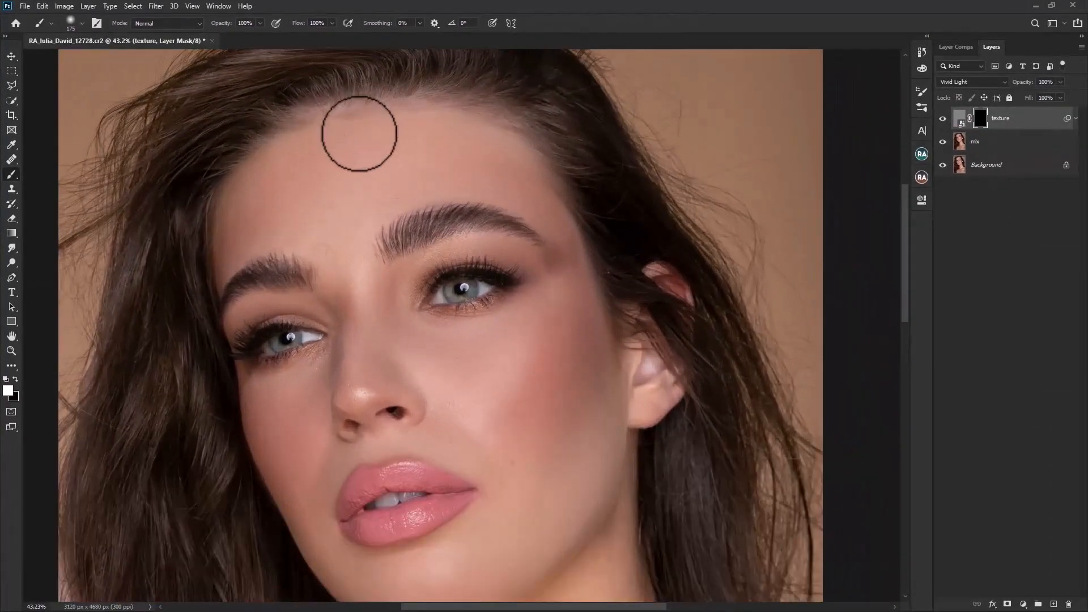
pyautogui.press(']')
pyautogui.moveTo(369, 139)
pyautogui.mouseDown()
pyautogui.moveTo(489, 161)
pyautogui.moveTo(524, 183)
pyautogui.moveTo(460, 148)
pyautogui.moveTo(346, 150)
pyautogui.moveTo(297, 160)
pyautogui.moveTo(236, 210)
pyautogui.moveTo(507, 176)
pyautogui.moveTo(572, 262)
pyautogui.moveTo(577, 478)
pyautogui.moveTo(514, 548)
pyautogui.moveTo(491, 394)
pyautogui.moveTo(376, 289)
pyautogui.moveTo(347, 223)
pyautogui.moveTo(377, 373)
pyautogui.moveTo(527, 498)
pyautogui.moveTo(590, 433)
pyautogui.moveTo(454, 549)
pyautogui.moveTo(323, 547)
pyautogui.moveTo(307, 391)
pyautogui.moveTo(276, 403)
pyautogui.moveTo(306, 497)
pyautogui.mouseUp()
pyautogui.press('[')
pyautogui.press('[')
pyautogui.press('[')
pyautogui.moveTo(344, 457); pyautogui.dragTo(383, 446)
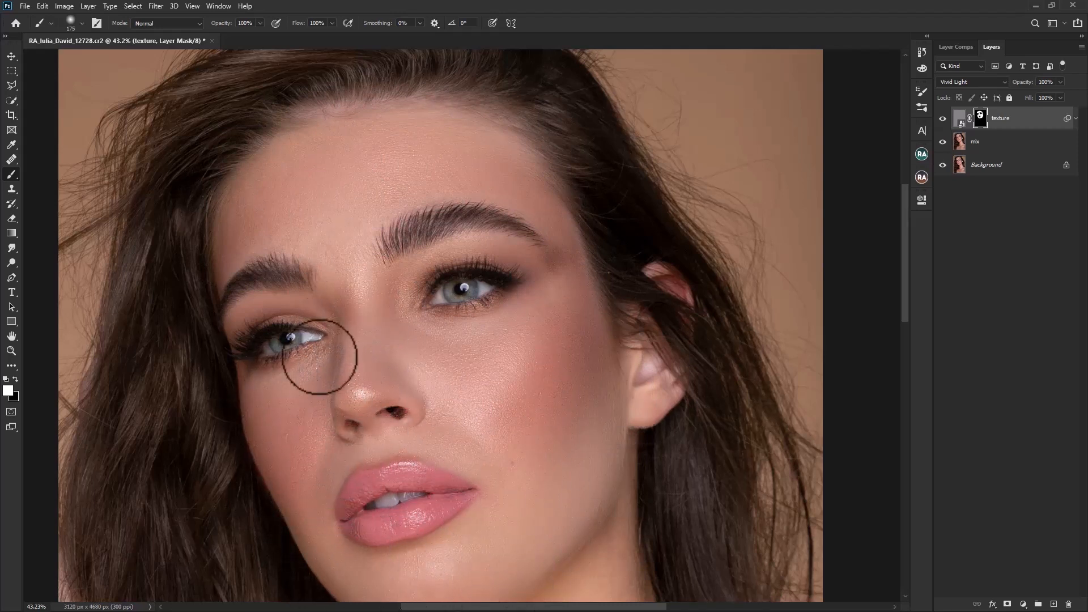
# Step: Restore texture around the eyes with a 125-pixel brush and around the mouth with a 200-pixel brush
pyautogui.press('[')
pyautogui.press('[')
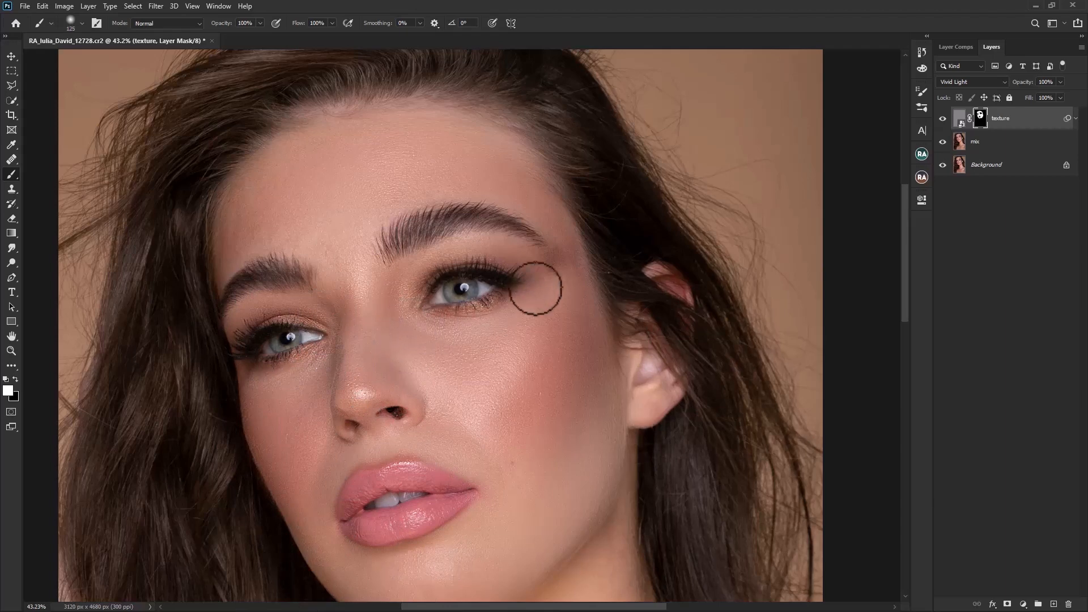
pyautogui.press(']')
pyautogui.press(']')
pyautogui.press(']')
pyautogui.press(']')
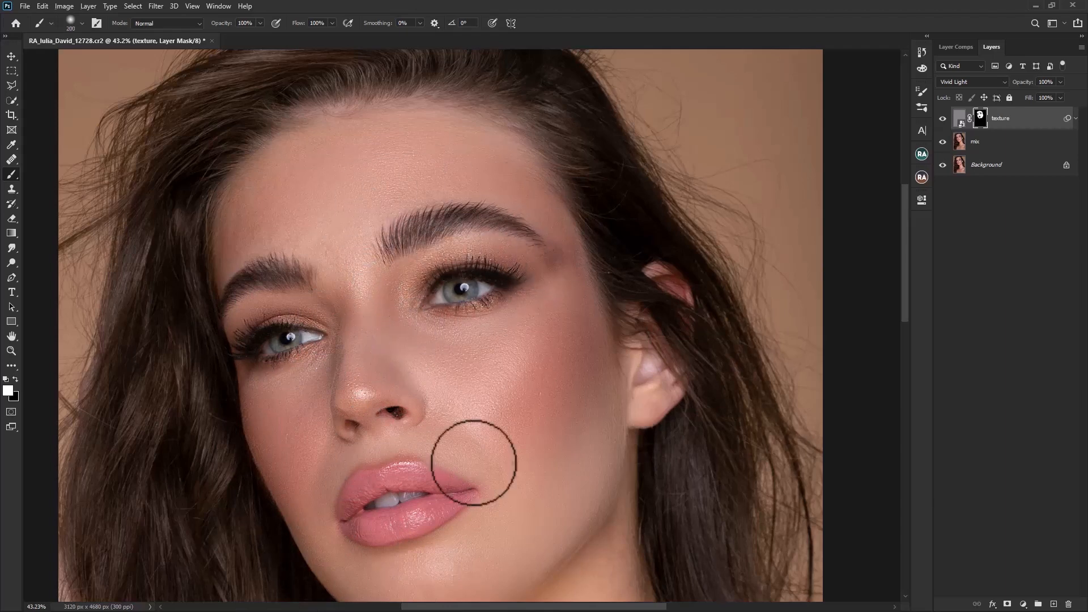
# Step: Paint the texture mask white over the neck and chest with an 800-pixel brush
pyautogui.keyDown('alt'); pyautogui.scroll(-5, 518, 321); pyautogui.keyUp('alt')
pyautogui.press(']')
pyautogui.press(']')
pyautogui.press(']')
pyautogui.press(']')
pyautogui.press(']')
pyautogui.press(']')
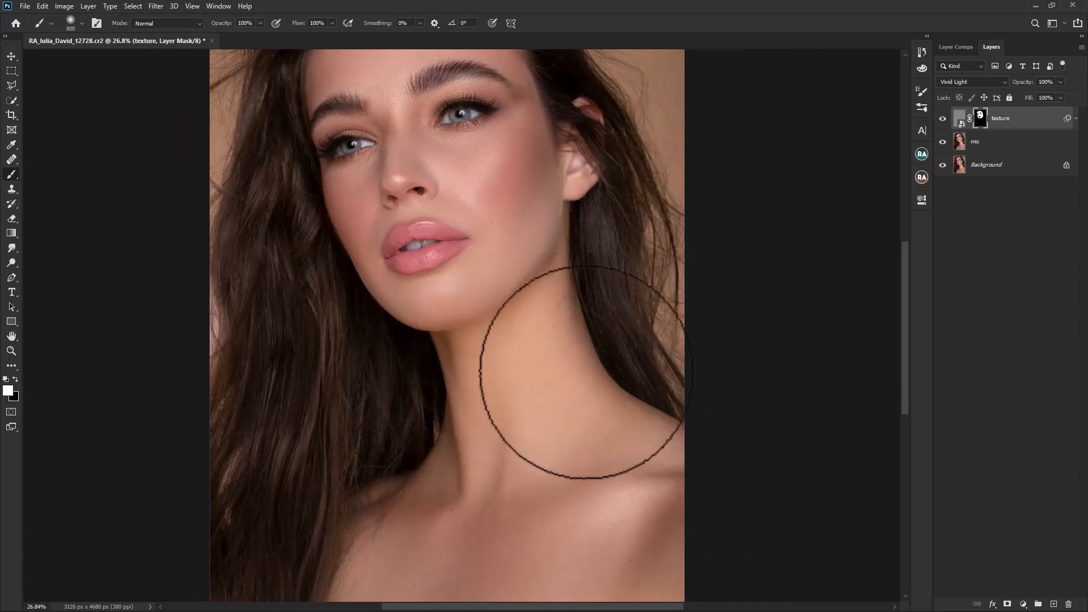
# Step: Display the mask as a red overlay and paint the missed patches on the cheeks and beside the nose with a 300-pixel brush
pyautogui.scroll(3, 581, 371)
pyautogui.press('\\')
pyautogui.keyDown('alt'); pyautogui.scroll(3, 456, 485); pyautogui.keyUp('alt')
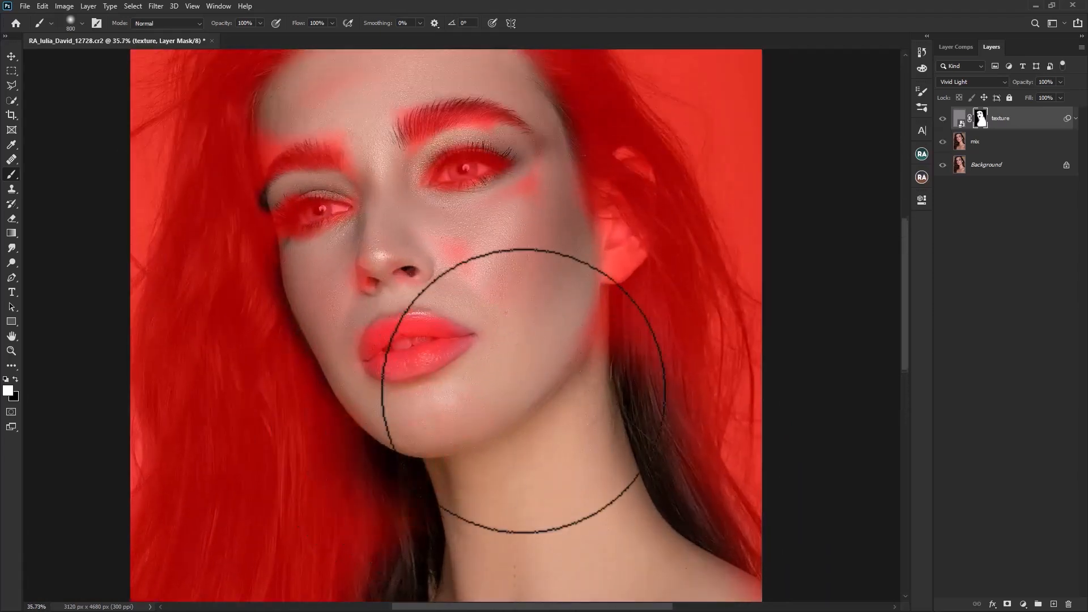
pyautogui.press('[')
pyautogui.press('[')
pyautogui.press('[')
pyautogui.press('[')
pyautogui.press('[')
pyautogui.moveTo(551, 175)
pyautogui.mouseDown()
pyautogui.moveTo(406, 286)
pyautogui.moveTo(313, 277)
pyautogui.moveTo(379, 190)
pyautogui.moveTo(371, 205)
pyautogui.mouseUp()
pyautogui.scroll(2, 315, 175)
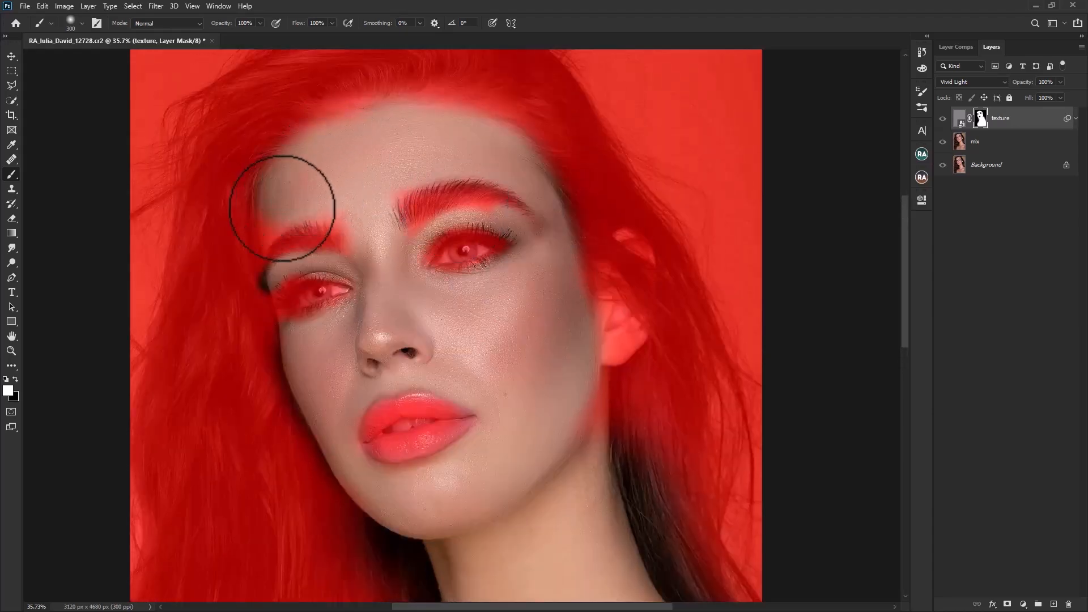
# Step: Reveal the texture over the iris and white of the eye nearer the ear with a small brush
pyautogui.keyDown('alt'); pyautogui.scroll(9, 355, 212); pyautogui.keyUp('alt')
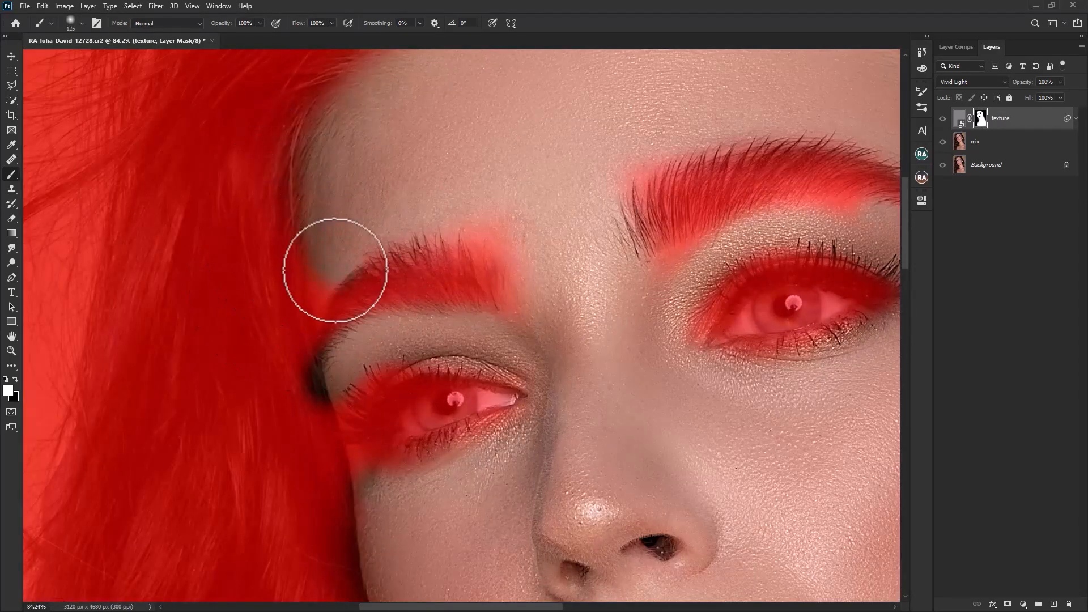
pyautogui.keyDown('alt'); pyautogui.scroll(-3, 809, 335); pyautogui.keyUp('alt')
pyautogui.press('[')
pyautogui.press('[')
pyautogui.press('[')
pyautogui.press('[')
pyautogui.press('[')
pyautogui.keyDown('alt'); pyautogui.scroll(6, 685, 264); pyautogui.keyUp('alt')
pyautogui.moveTo(686, 265)
pyautogui.mouseDown()
pyautogui.moveTo(647, 271)
pyautogui.moveTo(750, 263)
pyautogui.mouseUp()
pyautogui.press('[')
pyautogui.press('[')
pyautogui.press('[')
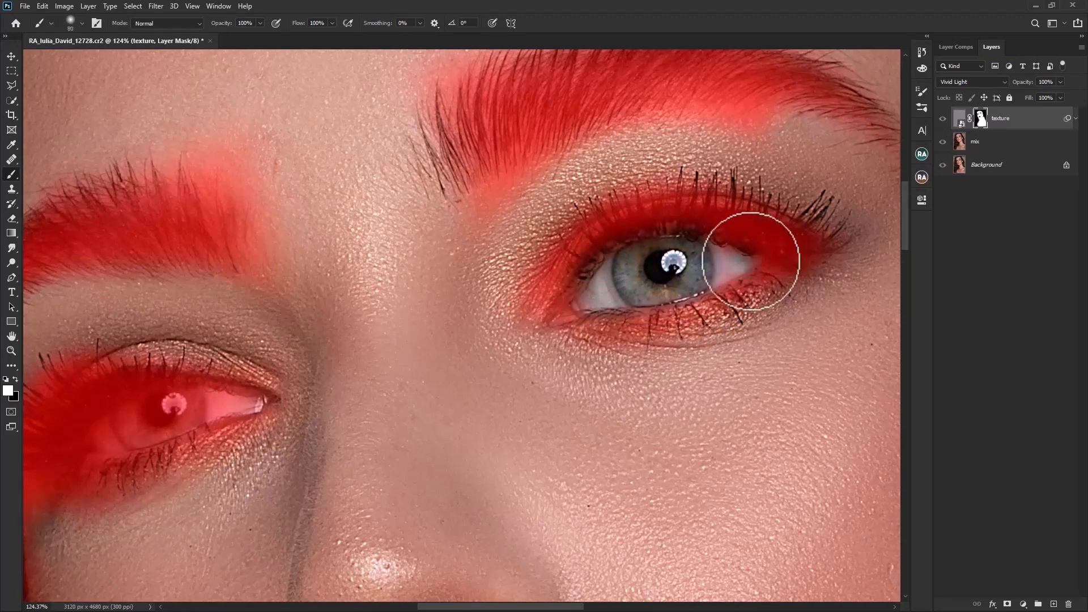
# Step: Reveal the texture over the iris and white of the other eye with a 70-pixel brush
pyautogui.hscroll(1, 513, 320)
pyautogui.hscroll(-8, 513, 320)
pyautogui.press('[')
pyautogui.moveTo(287, 398)
pyautogui.mouseDown()
pyautogui.moveTo(319, 405)
pyautogui.moveTo(256, 428)
pyautogui.moveTo(359, 401)
pyautogui.mouseUp()
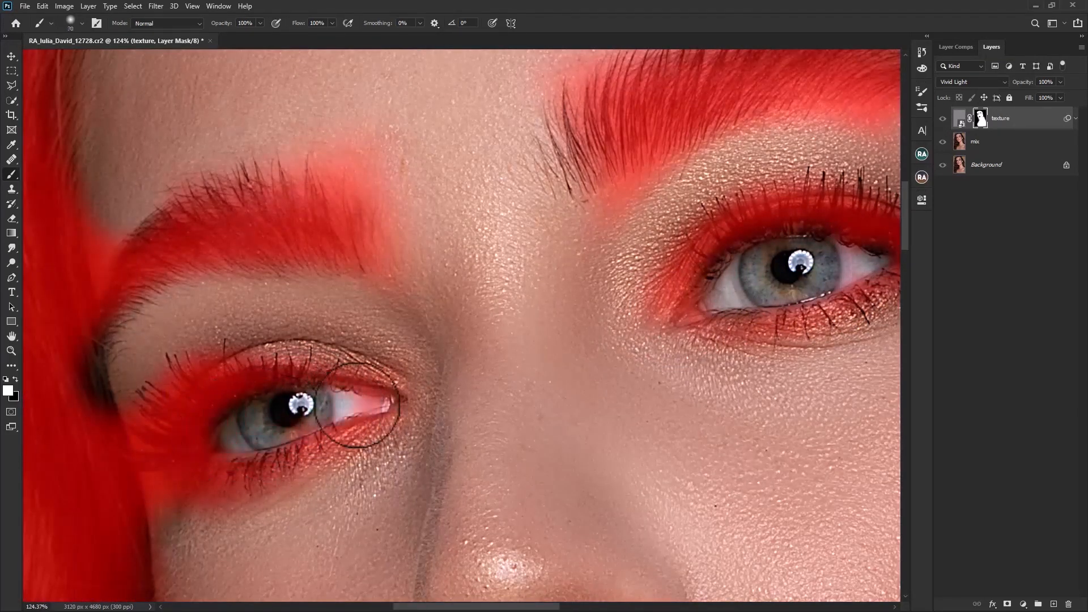
# Step: Fill the mask over the chest and shoulder, touch up the jaw edge with a 200-pixel brush, and hide the red overlay
pyautogui.scroll(-8, 680, 359)
pyautogui.scroll(-4, 710, 457)
pyautogui.press(']')
pyautogui.press(']')
pyautogui.press(']')
pyautogui.press(']')
pyautogui.press(']')
pyautogui.press(']')
pyautogui.press(']')
pyautogui.press(']')
pyautogui.press(']')
pyautogui.press(']')
pyautogui.press(']')
pyautogui.press(']')
pyautogui.moveTo(787, 513)
pyautogui.mouseDown()
pyautogui.moveTo(599, 504)
pyautogui.moveTo(584, 516)
pyautogui.moveTo(651, 413)
pyautogui.moveTo(821, 386)
pyautogui.mouseUp()
pyautogui.press('[')
pyautogui.press('[')
pyautogui.press('[')
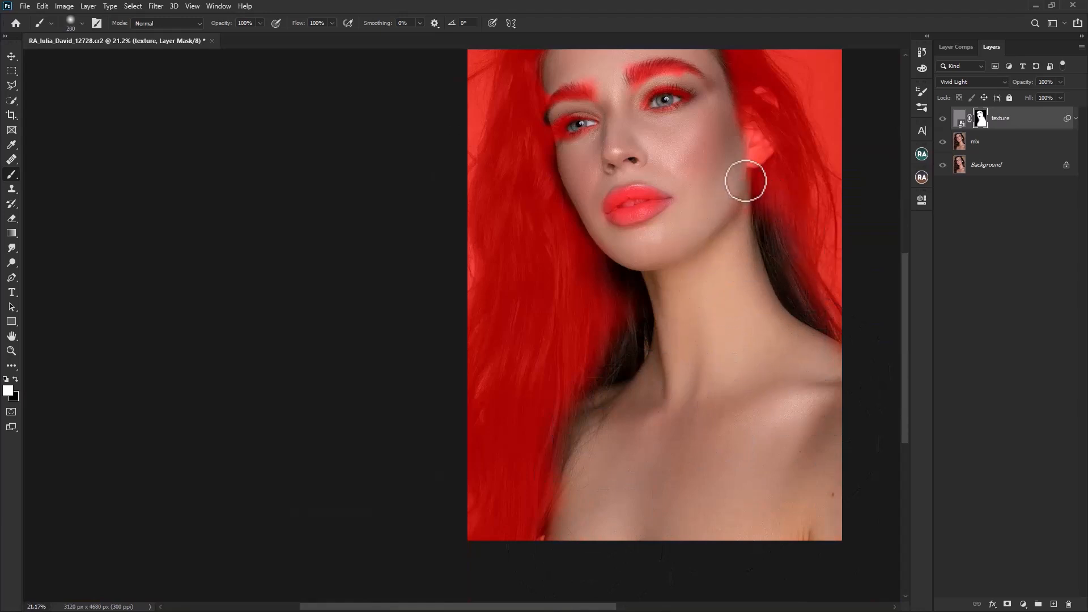
pyautogui.scroll(1, 627, 227)
pyautogui.hotkey('ctrl', '0')
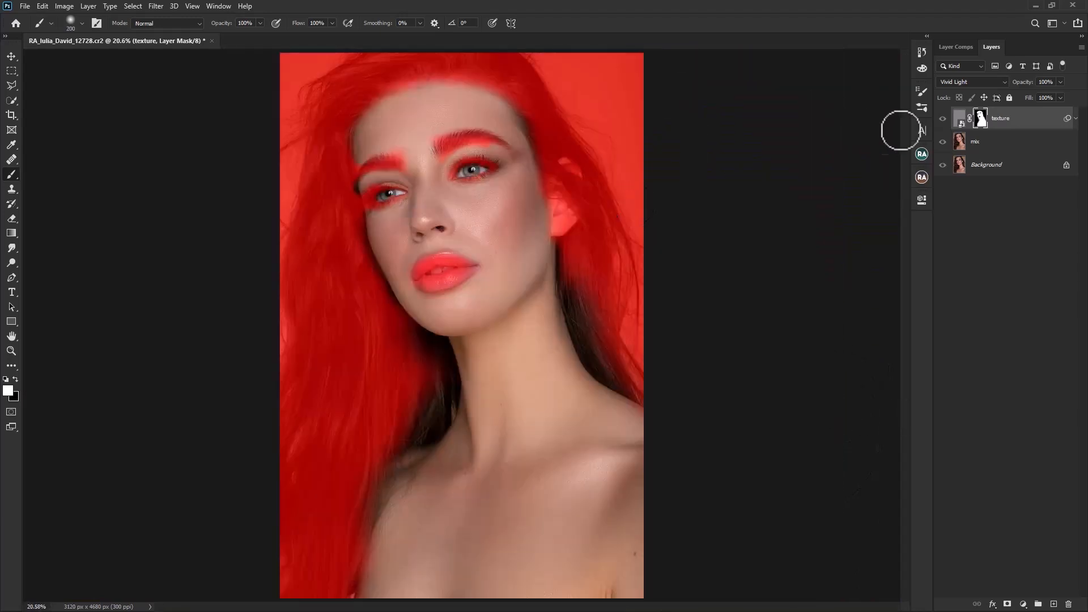
pyautogui.hotkey('ctrl', '2')
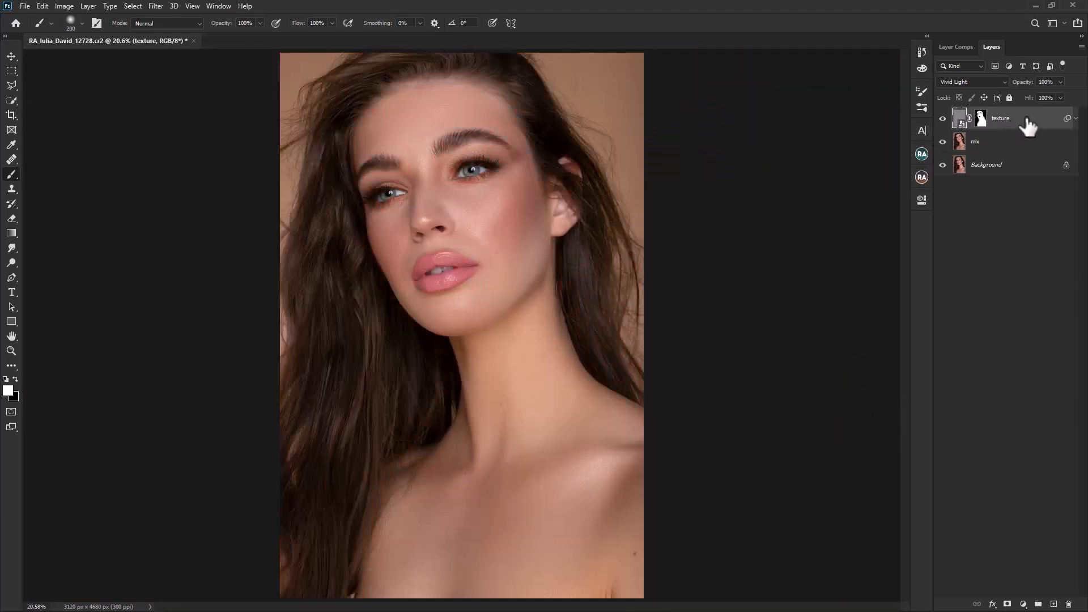
# Step: Set the texture layer's opacity to 40%
pyautogui.scroll(5, 432, 175)
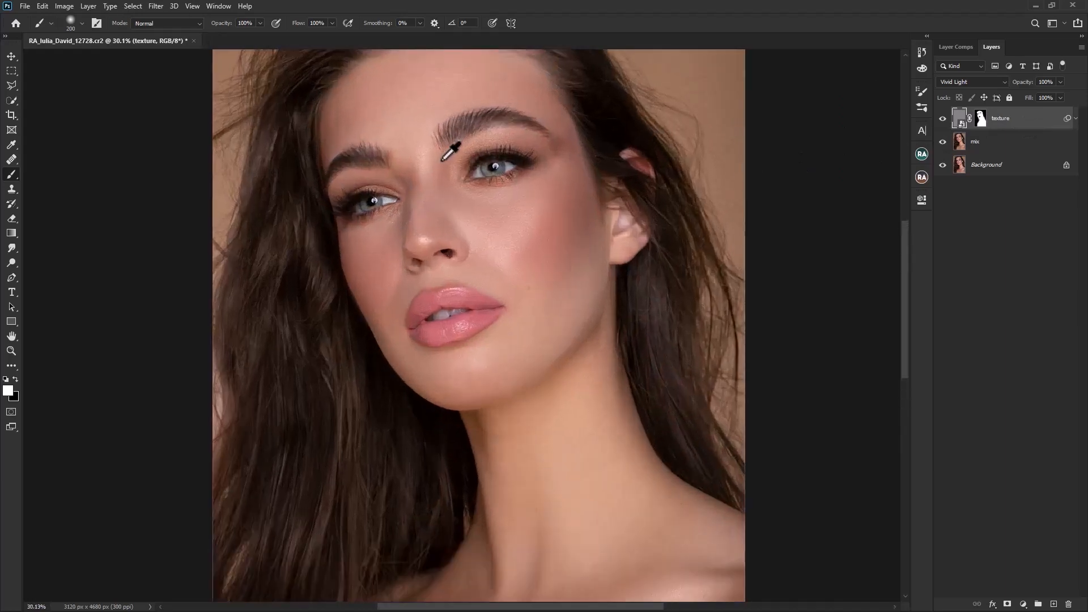
pyautogui.scroll(3, 466, 216)
pyautogui.scroll(3, 479, 231)
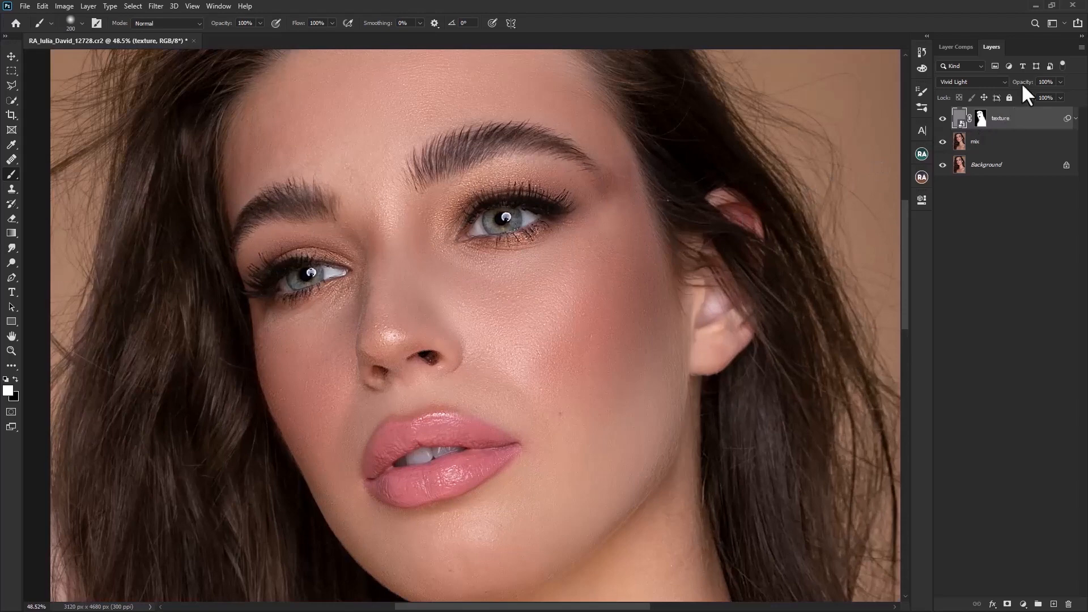
pyautogui.moveTo(1018, 87); pyautogui.dragTo(994, 91)
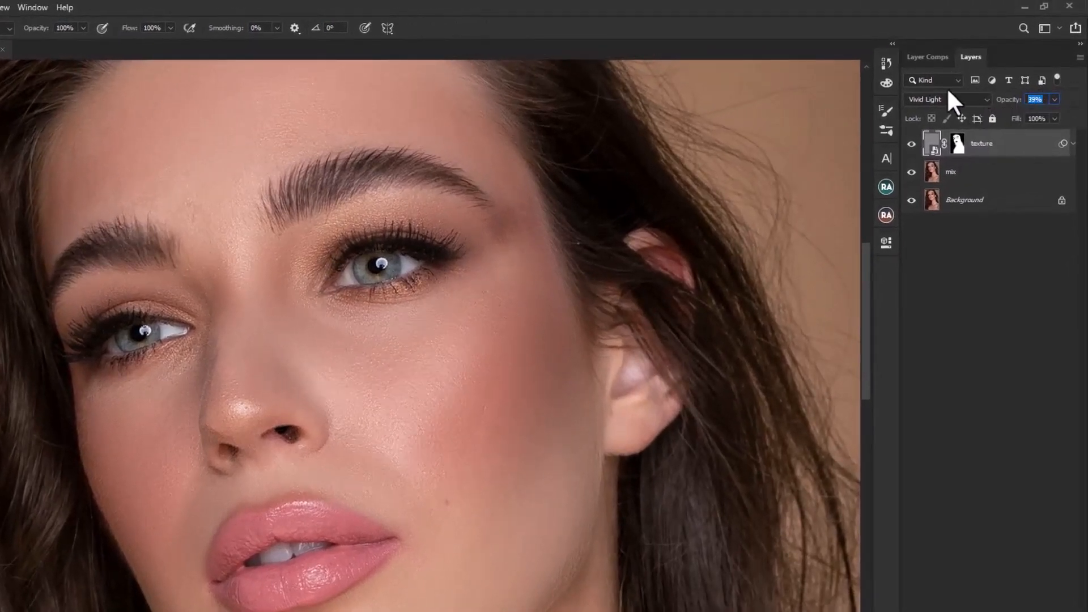
pyautogui.write('40')
pyautogui.press('Return')
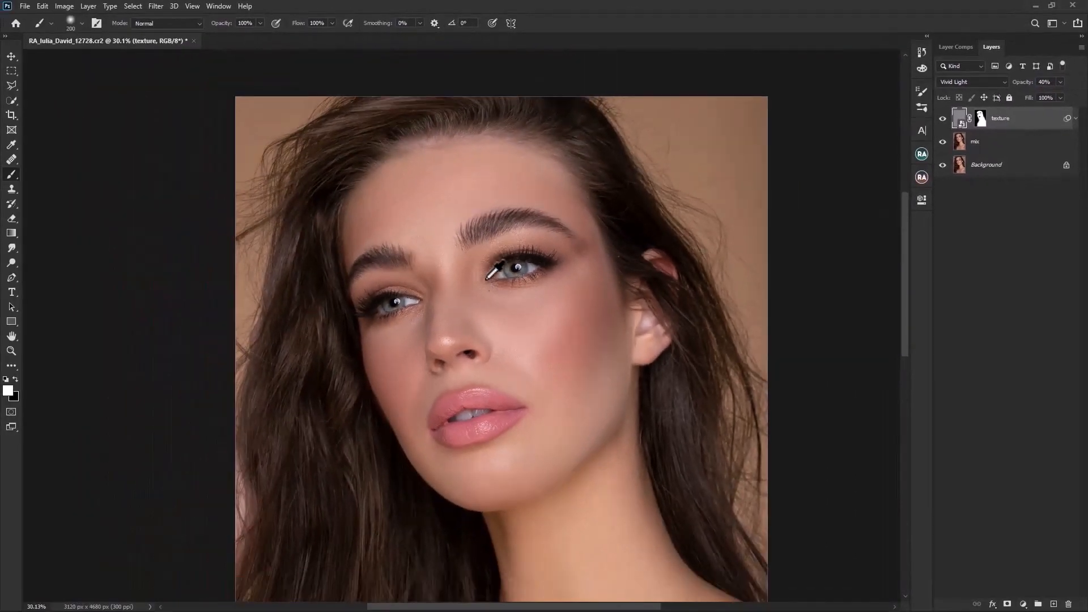
# Step: Examine the retouched skin on the face, neck and chest at different magnifications
pyautogui.scroll(1, 490, 288)
pyautogui.scroll(-1, 492, 302)
pyautogui.scroll(1, 499, 359)
pyautogui.scroll(-1, 500, 378)
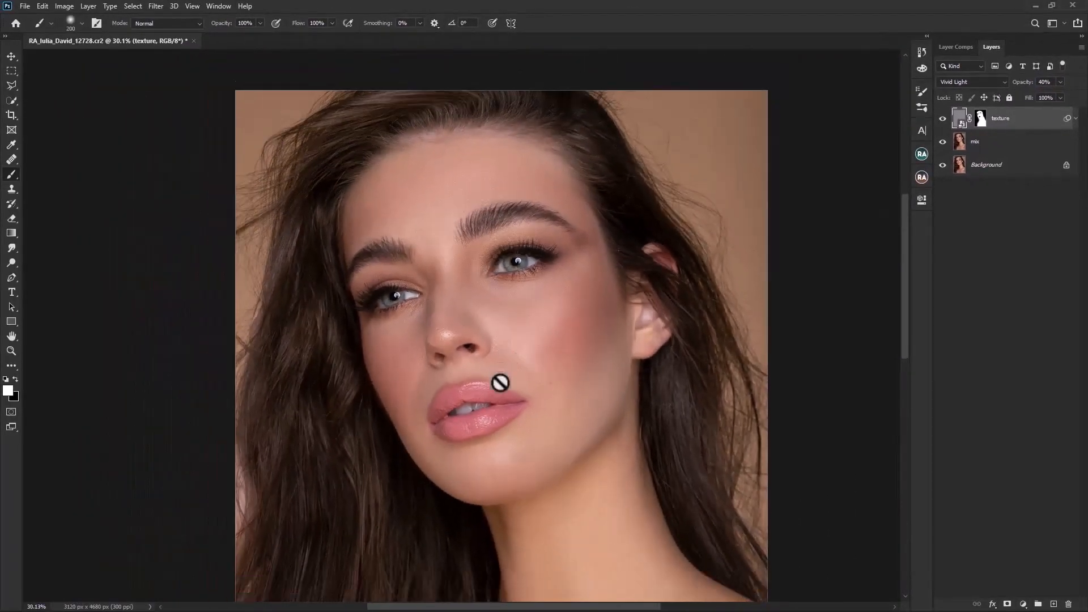
pyautogui.scroll(-2, 500, 384)
pyautogui.scroll(1, 500, 385)
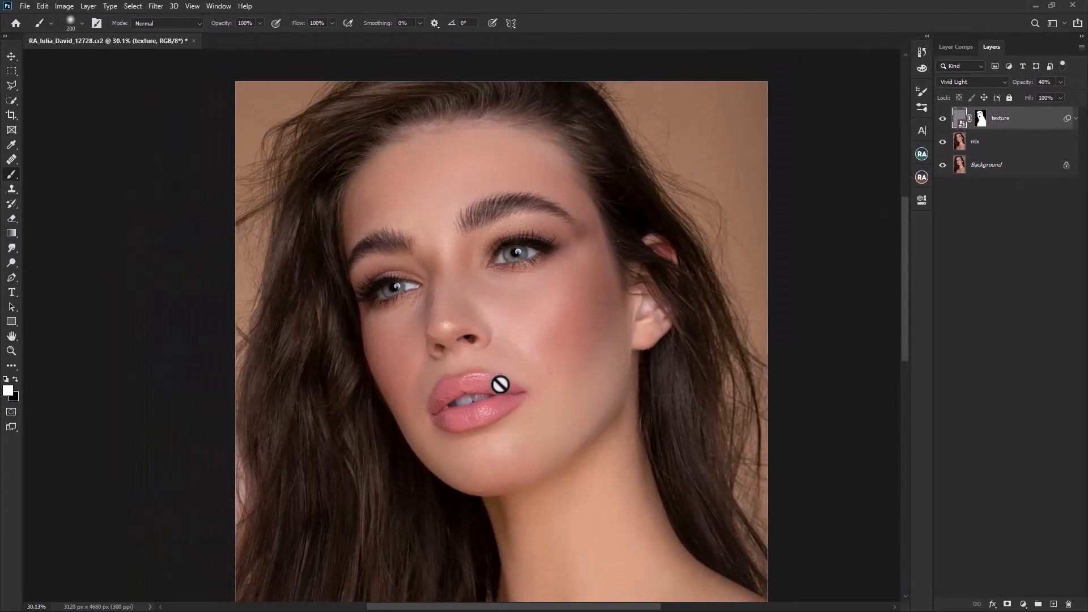
pyautogui.scroll(-2, 499, 382)
pyautogui.scroll(1, 482, 251)
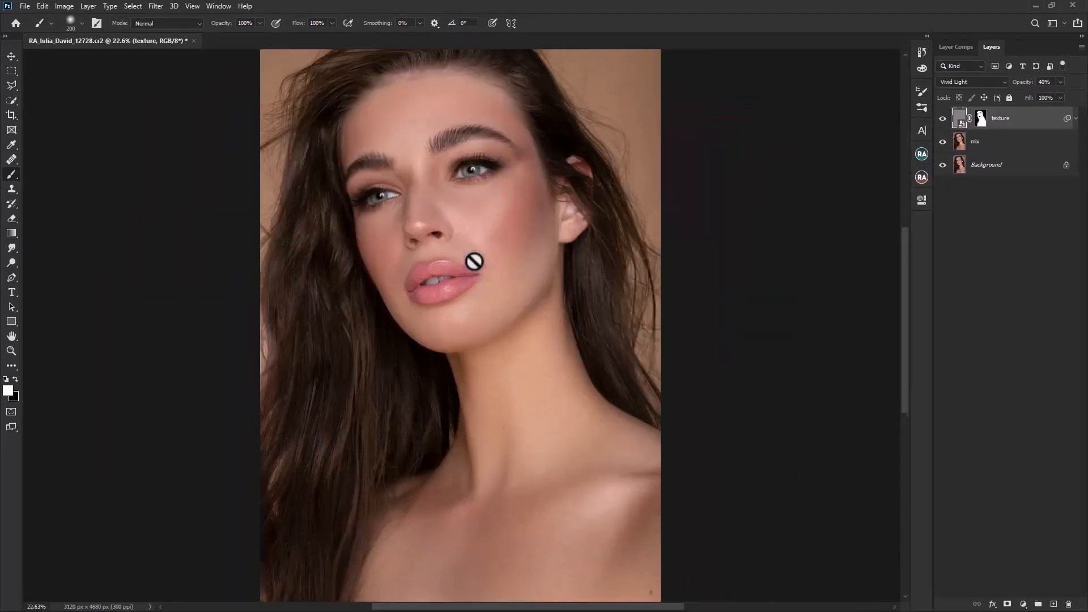
pyautogui.scroll(-1, 473, 260)
# Step: Group the mix and texture layers together
pyautogui.click(1023, 145)
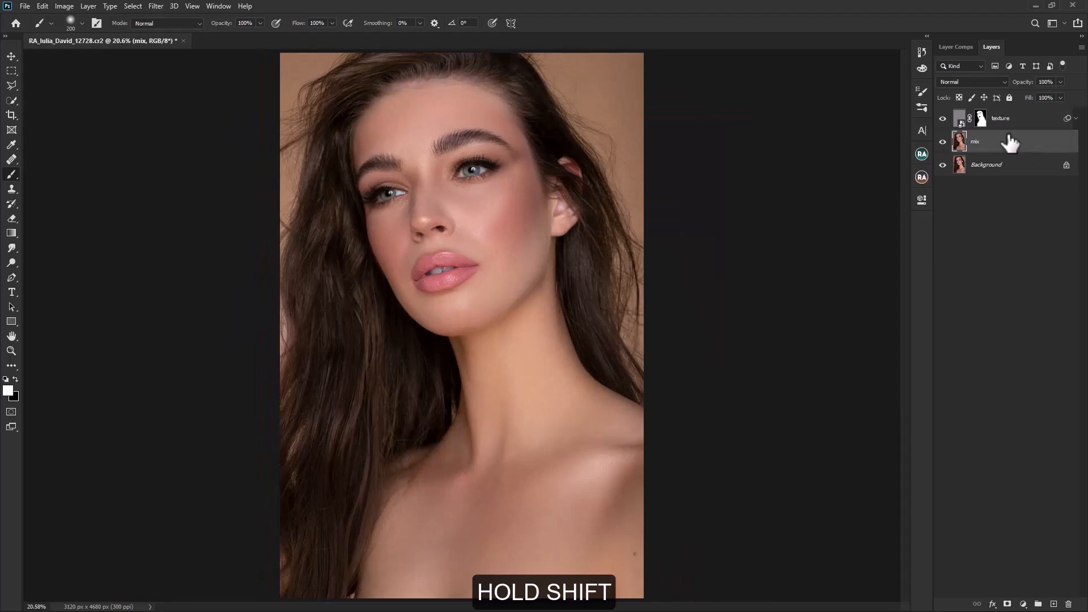
pyautogui.keyDown('shift'); pyautogui.click(1015, 128); pyautogui.keyUp('shift')
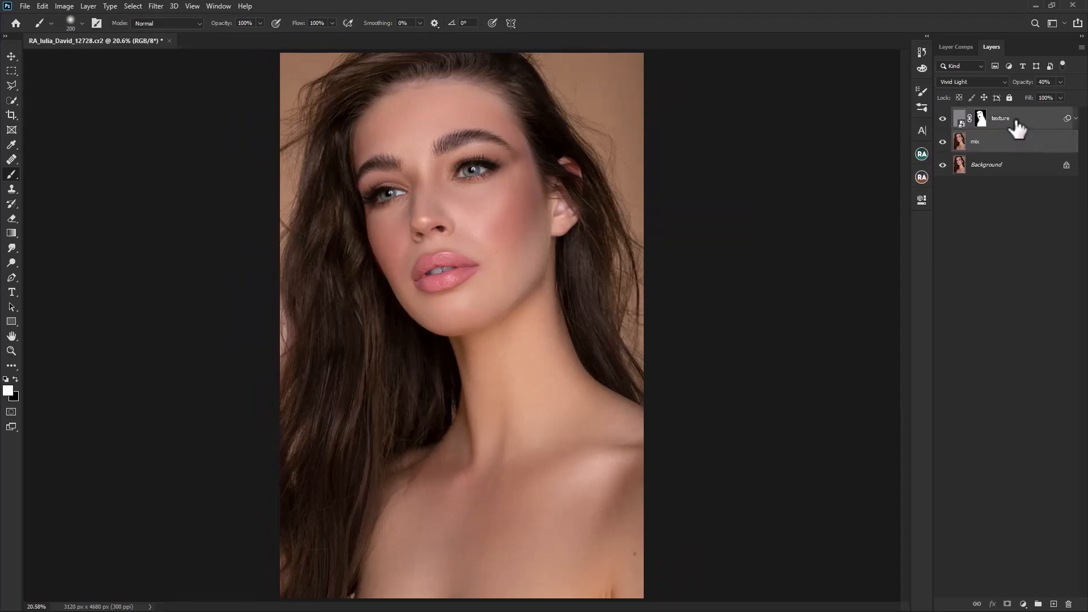
pyautogui.hotkey('ctrl', 'g')
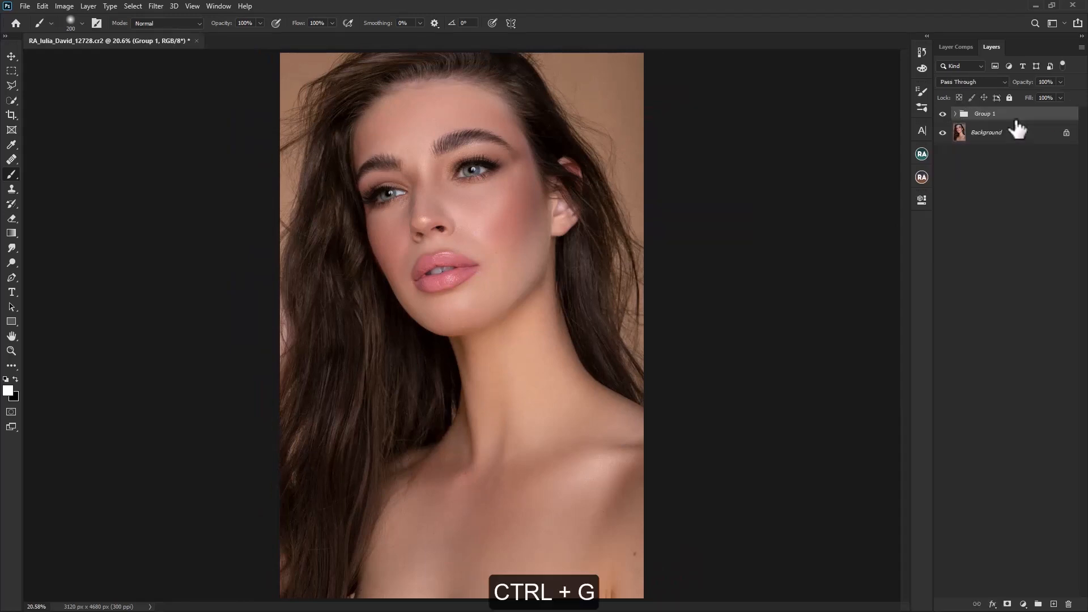
# Step: Toggle the layer group's visibility to compare the retouched skin with the original
pyautogui.click(943, 115)
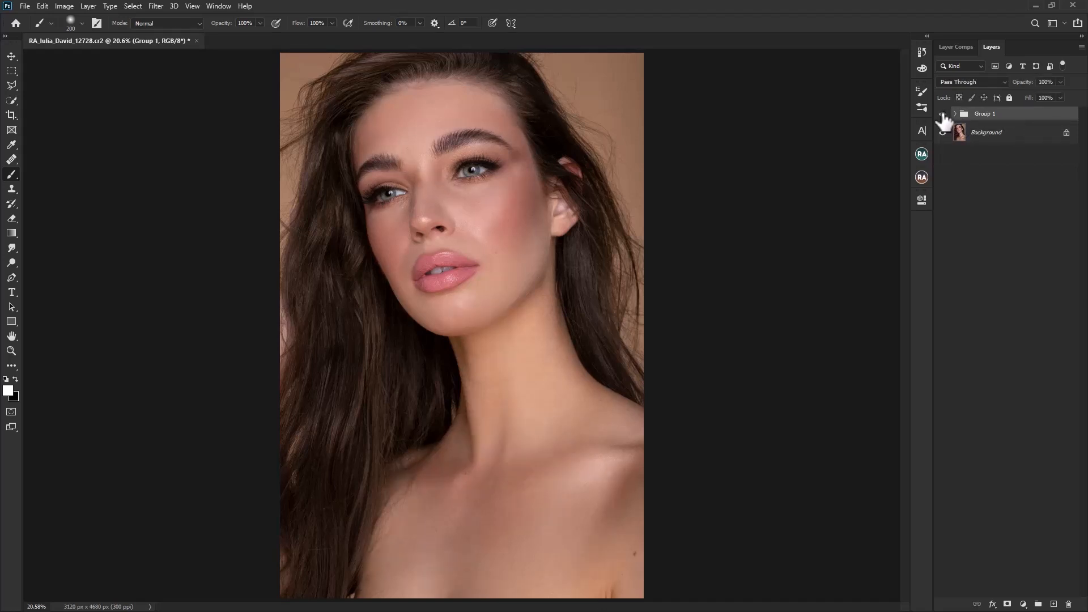
pyautogui.click(942, 114)
pyautogui.click(943, 114)
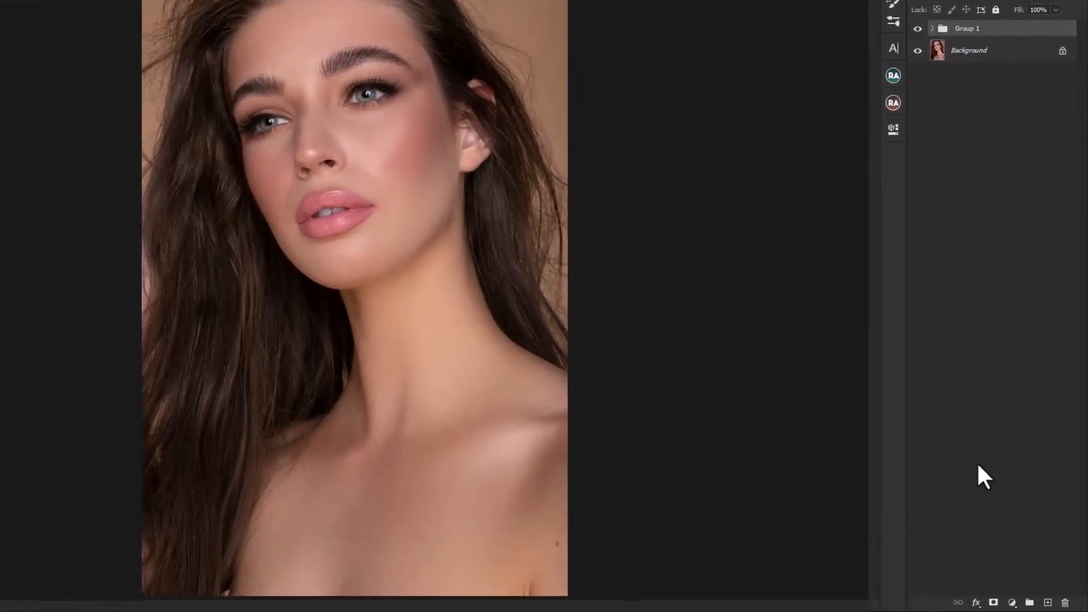
# Step: Add a Selective Color adjustment layer with Reds at Cyan -22, Magenta +6, Yellow +17 and Black -17%
pyautogui.click(1016, 604)
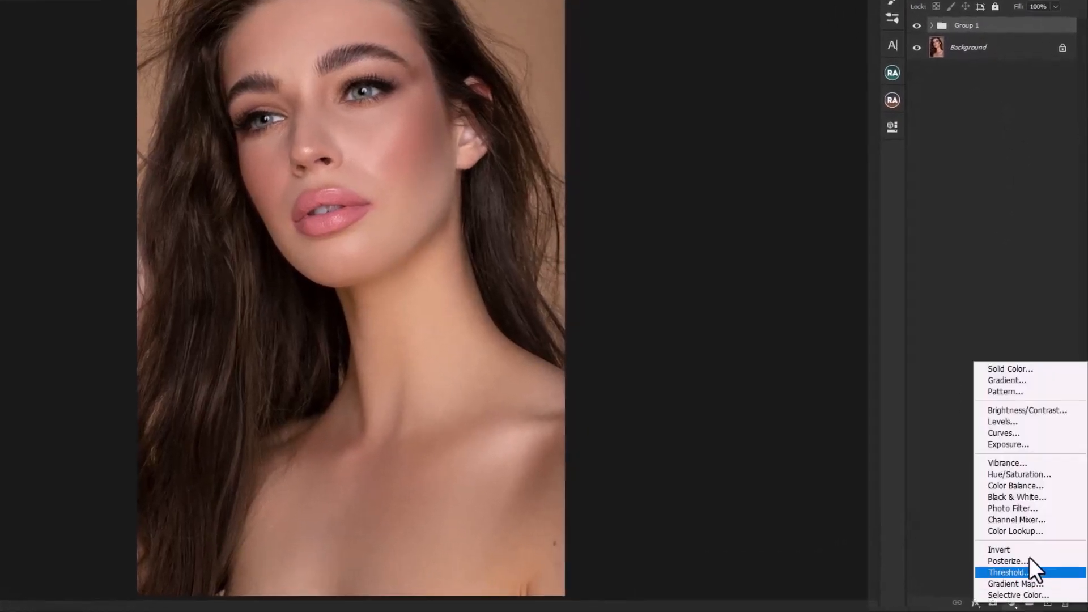
pyautogui.click(1005, 595)
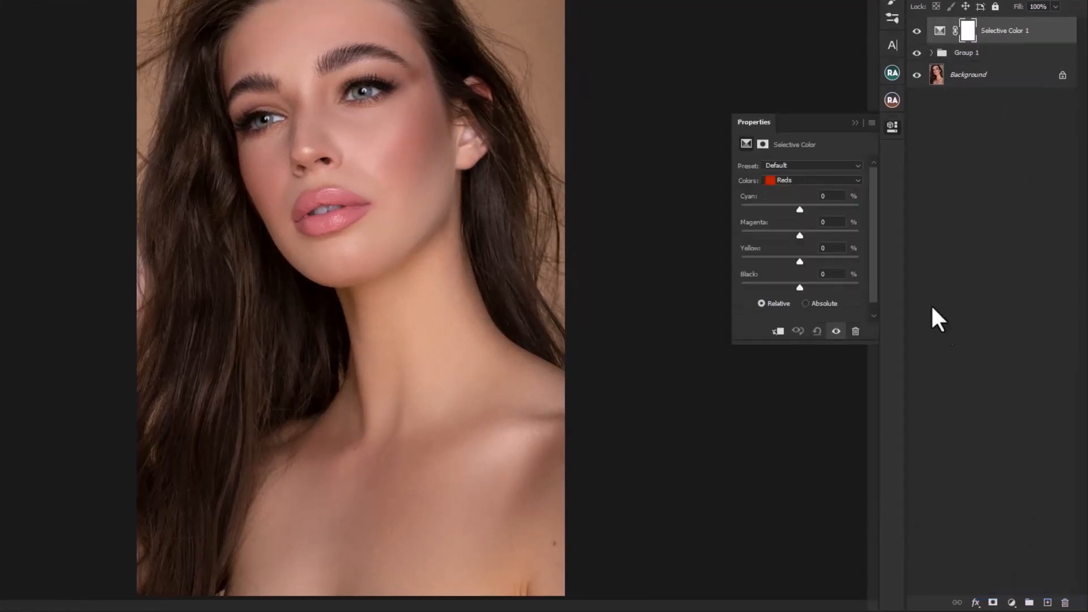
pyautogui.moveTo(803, 207); pyautogui.dragTo(786, 230)
pyautogui.moveTo(798, 260); pyautogui.dragTo(808, 262)
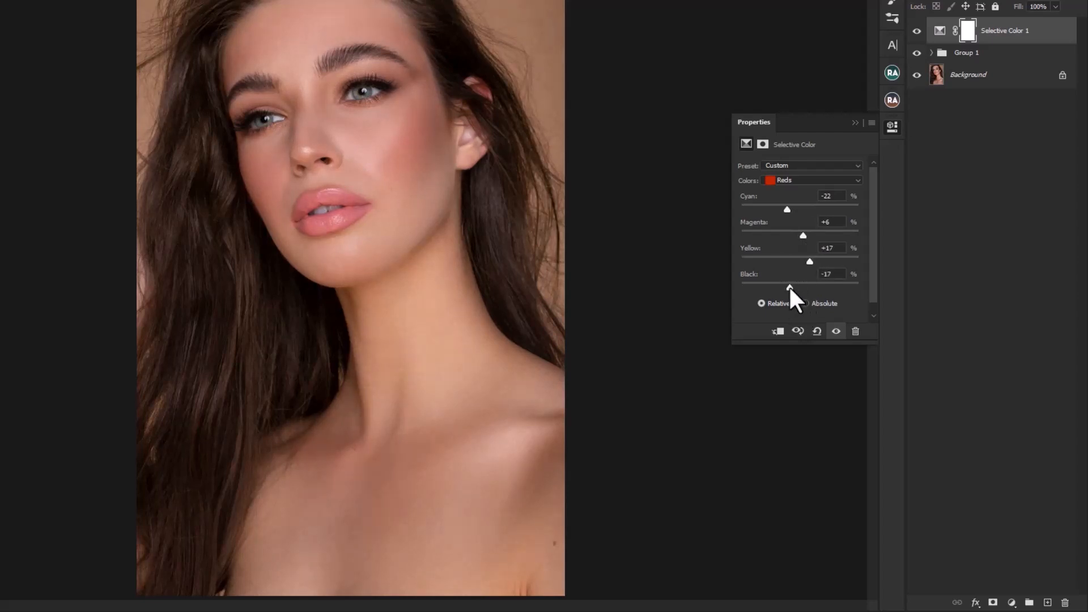
# Step: Set Black to -24% for the Whites and +3% for the Neutrals in the Selective Color adjustment
pyautogui.click(804, 182)
pyautogui.click(796, 253)
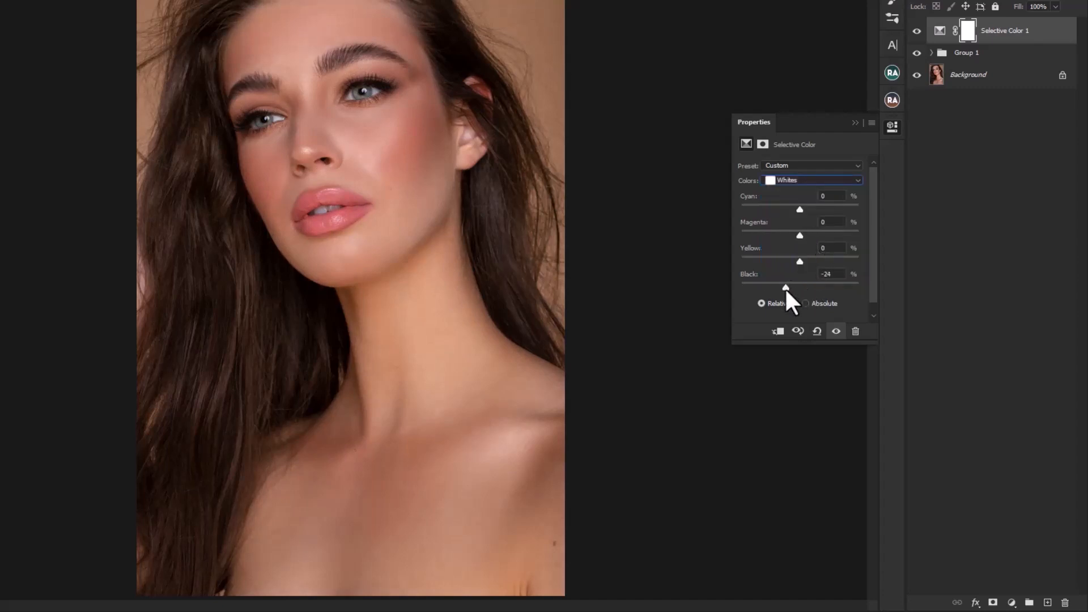
pyautogui.click(801, 181)
pyautogui.click(795, 261)
pyautogui.moveTo(800, 285); pyautogui.dragTo(802, 285)
pyautogui.write('3')
pyautogui.press('Return')
# Step: Set Black to +5% for the Blacks in the Selective Color adjustment and close its properties
pyautogui.click(809, 182)
pyautogui.click(794, 253)
pyautogui.moveTo(801, 286); pyautogui.dragTo(806, 287)
pyautogui.write('5')
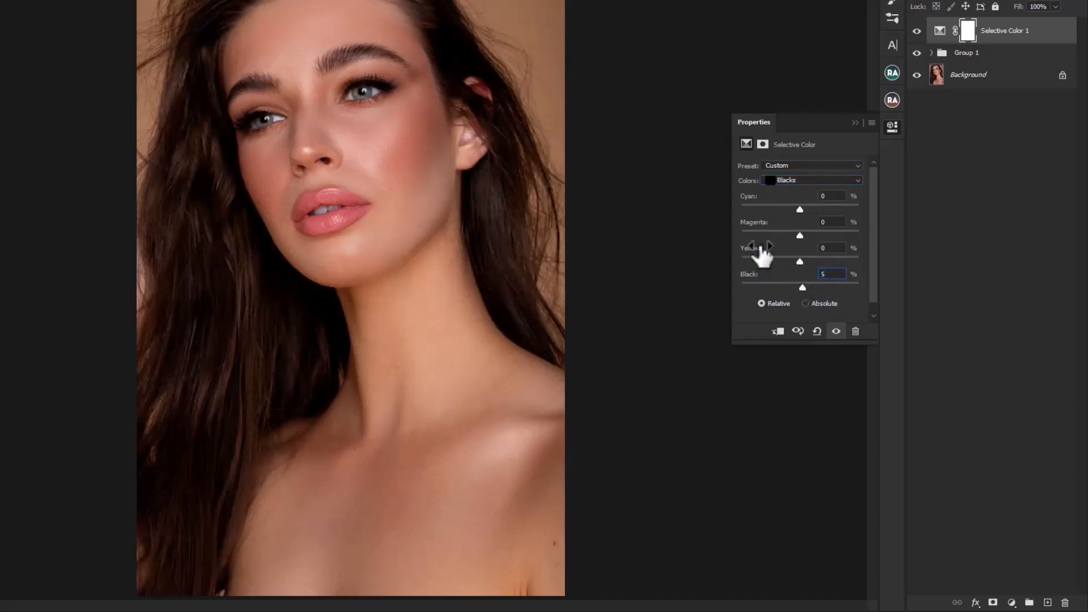
pyautogui.press('Return')
pyautogui.click(855, 122)
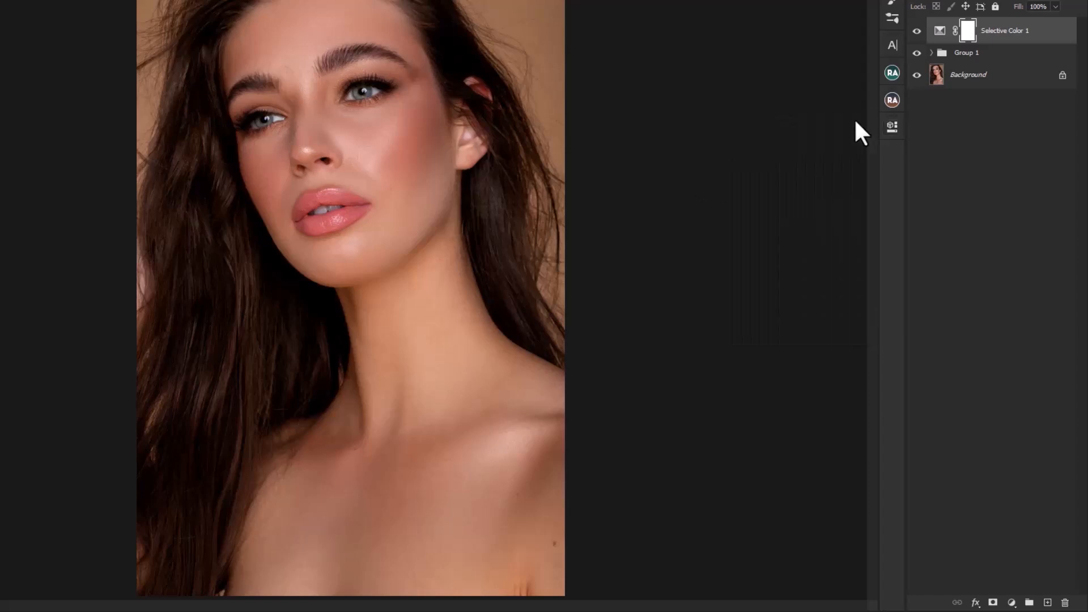
# Step: Move the Selective Color layer into the retouch group and toggle the group's visibility to compare before and after
pyautogui.moveTo(1027, 32); pyautogui.dragTo(1019, 52)
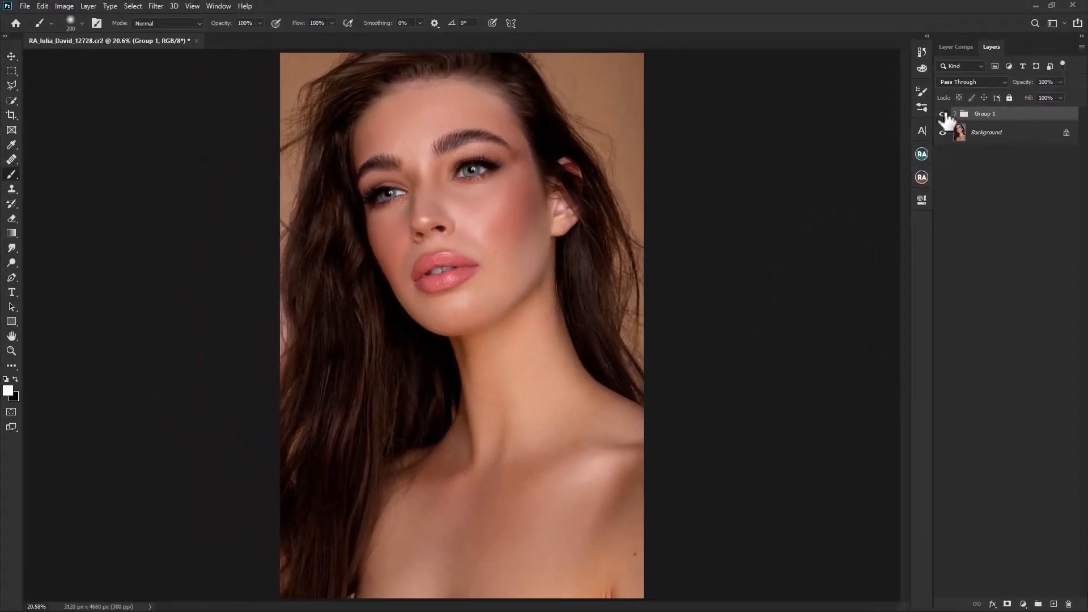
pyautogui.click(943, 114)
pyautogui.click(943, 114)
pyautogui.click(943, 114)
pyautogui.click(942, 114)
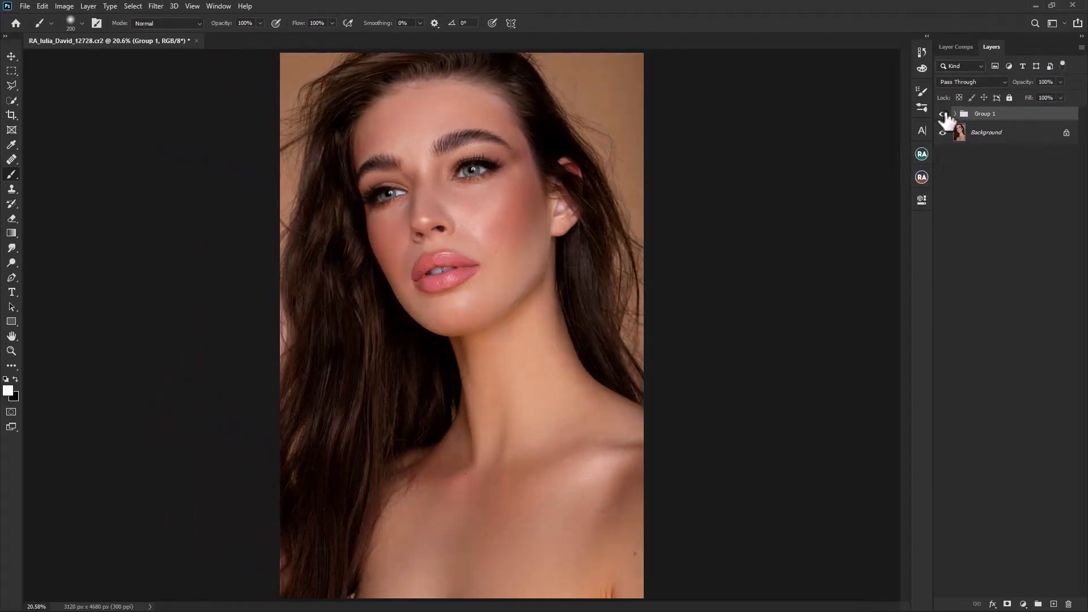